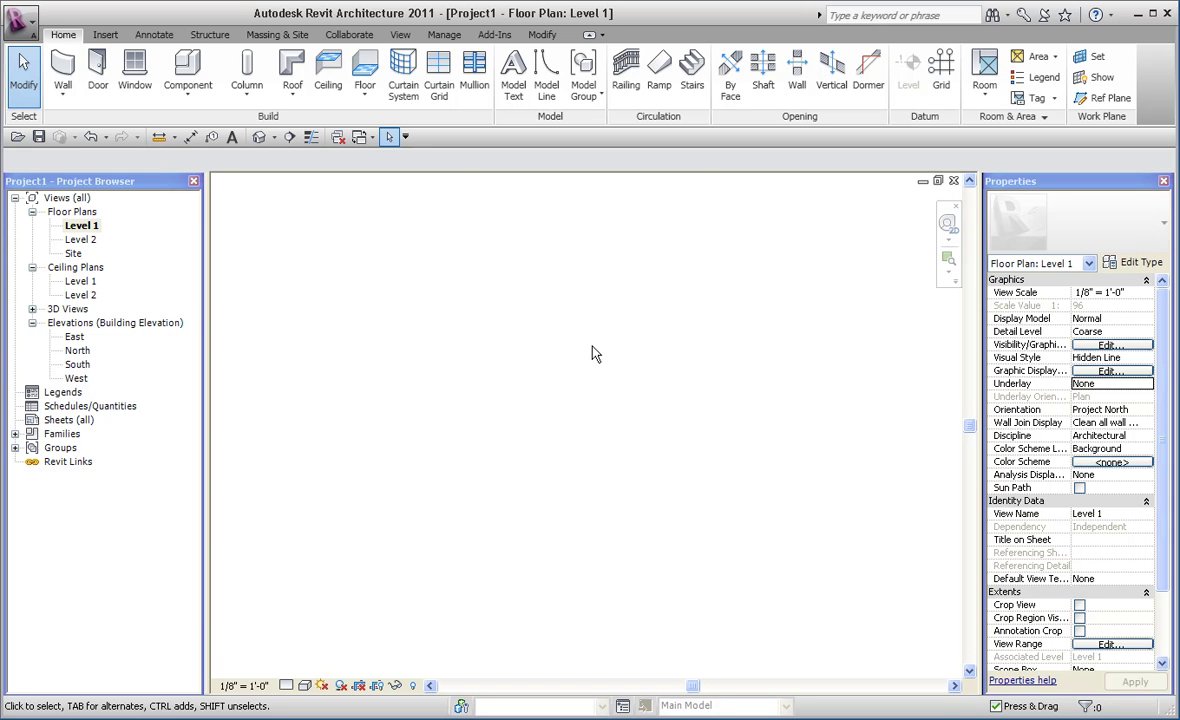
Step: Start a sketched stair on Level 1 and draw a vertical riser line 5' long
click(692, 72)
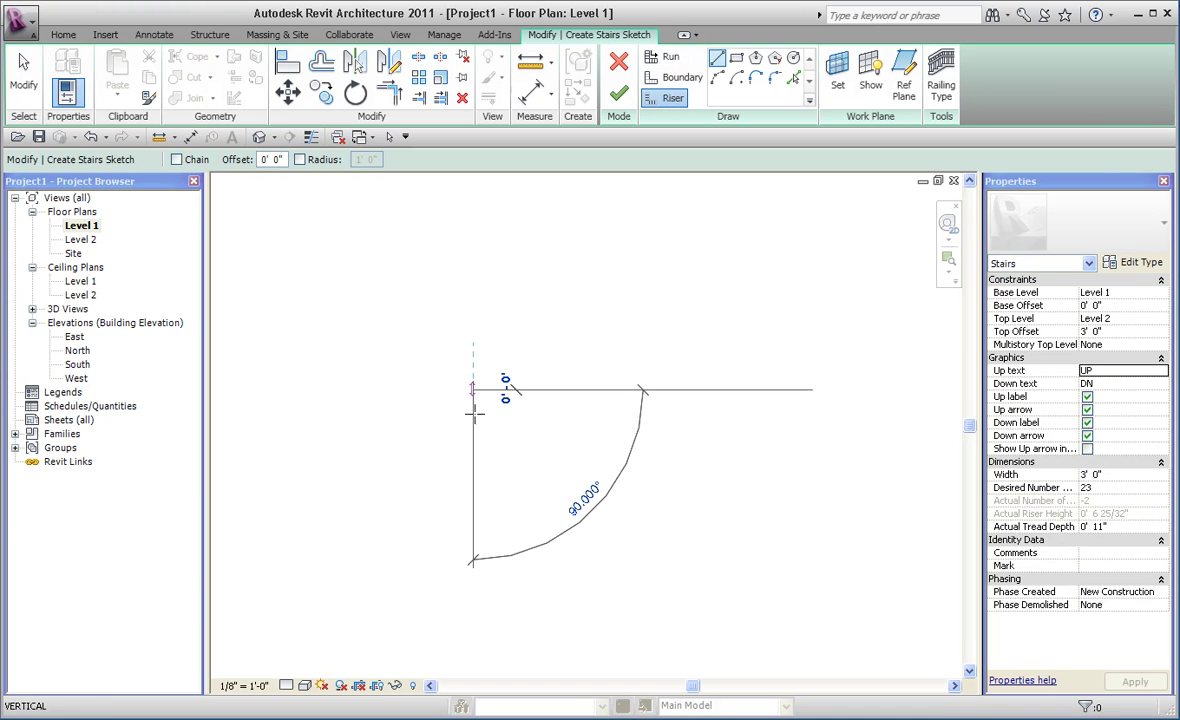
click(473, 390)
text(5)
key(Return)
scroll(505, 500, up, 3)
middle_drag(514, 470, 432, 500)
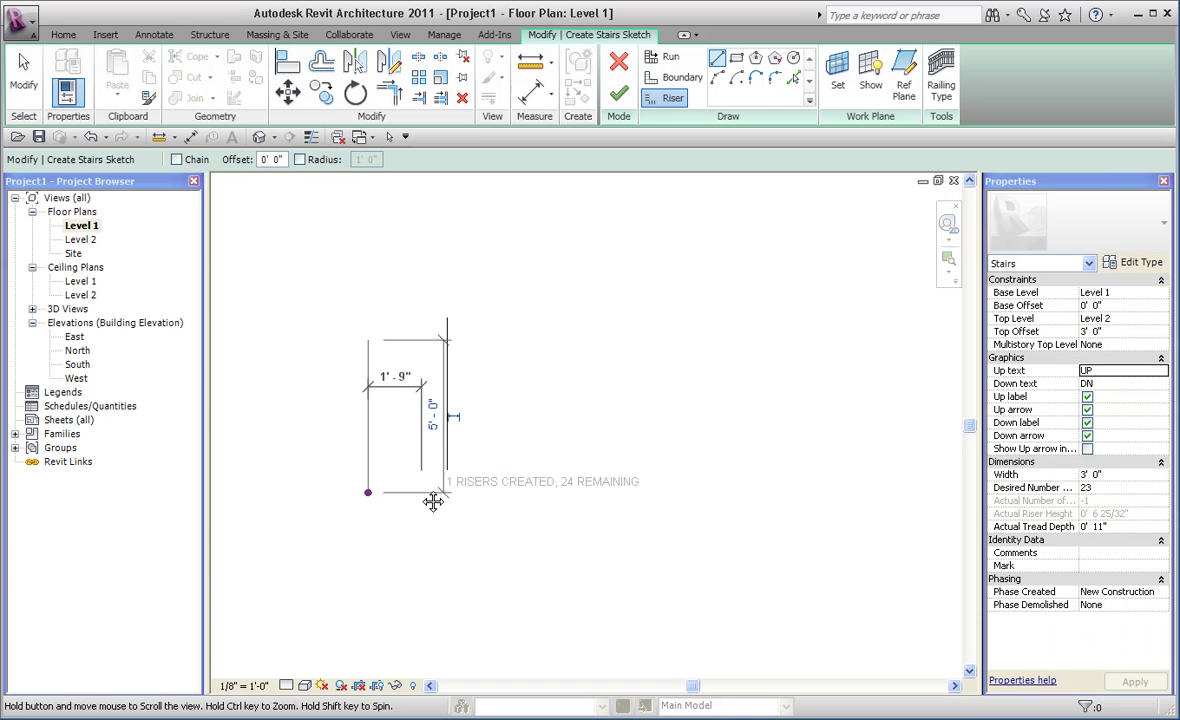
Step: Draw a second 5' riser parallel to the first and set the distance between them to 5' 0"
click(522, 331)
click(521, 492)
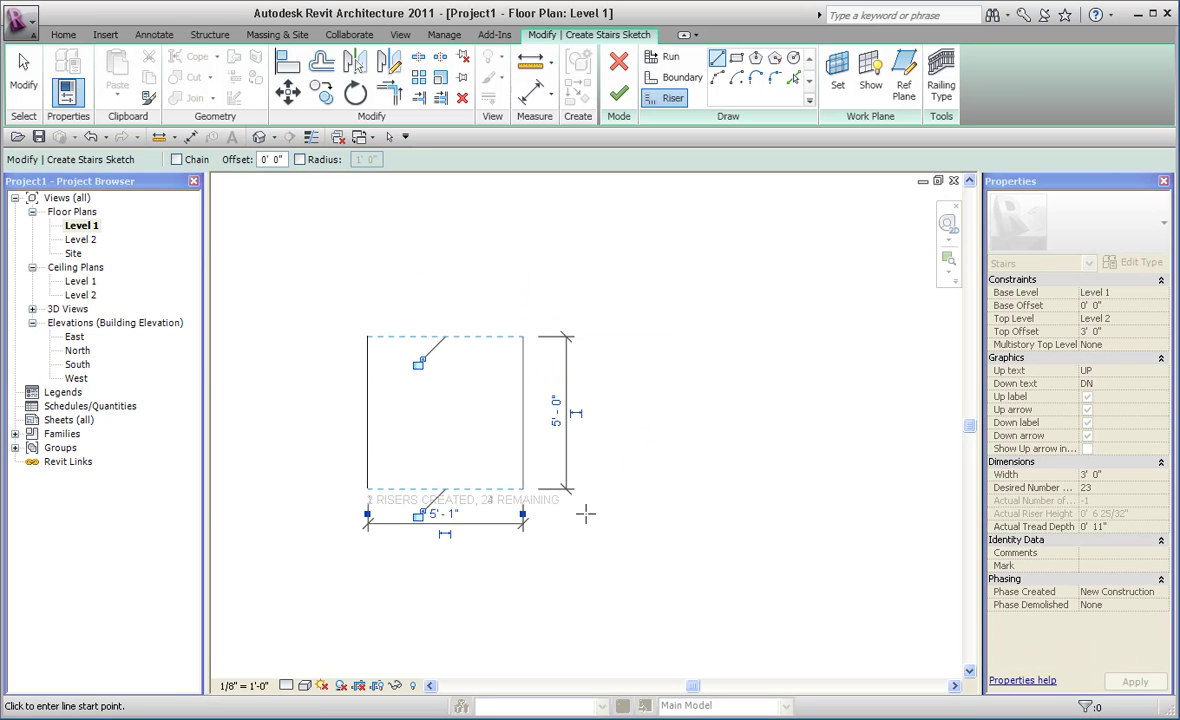
click(443, 513)
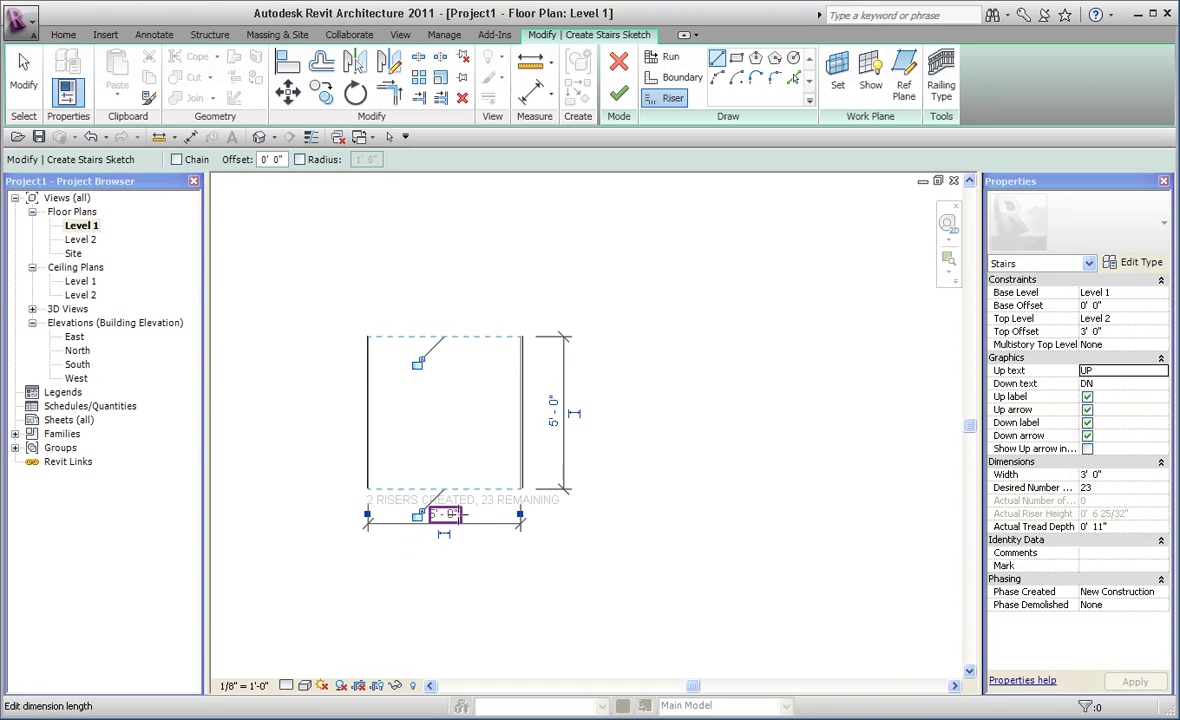
key(Escape)
key(Escape)
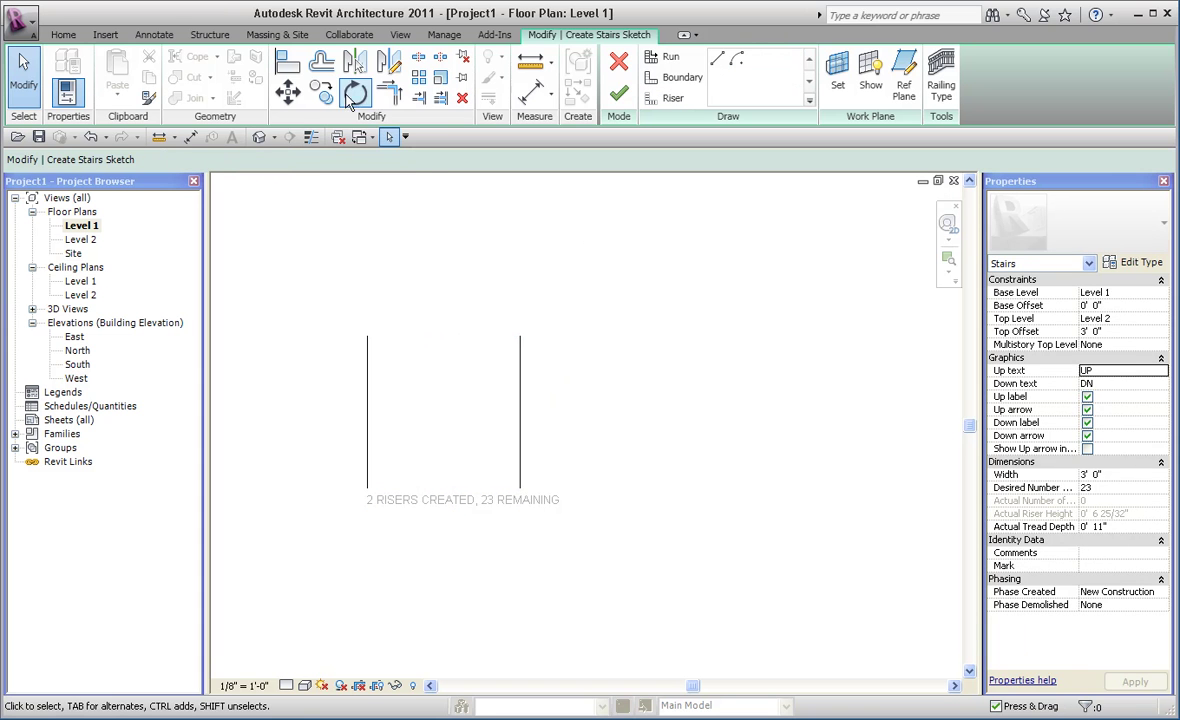
Step: Offset the second riser repeatedly away from the first at 1' 0" spacing, keeping the originals, to add five more risers
click(324, 64)
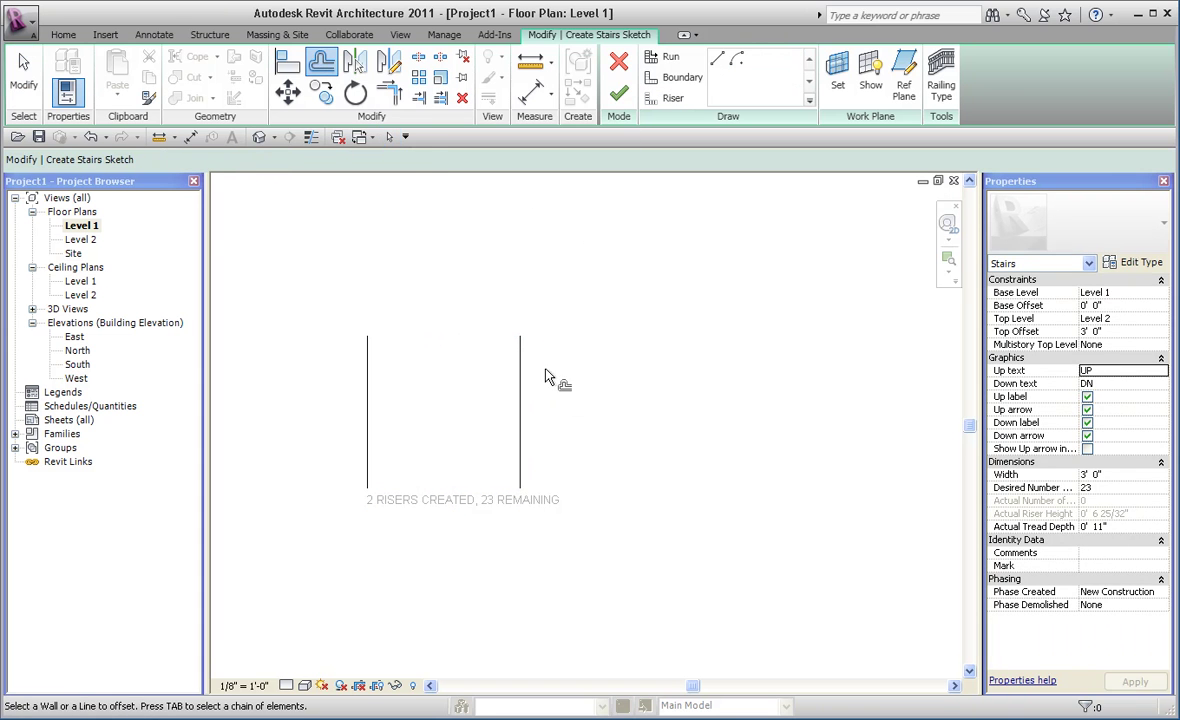
click(418, 164)
click(545, 400)
click(559, 402)
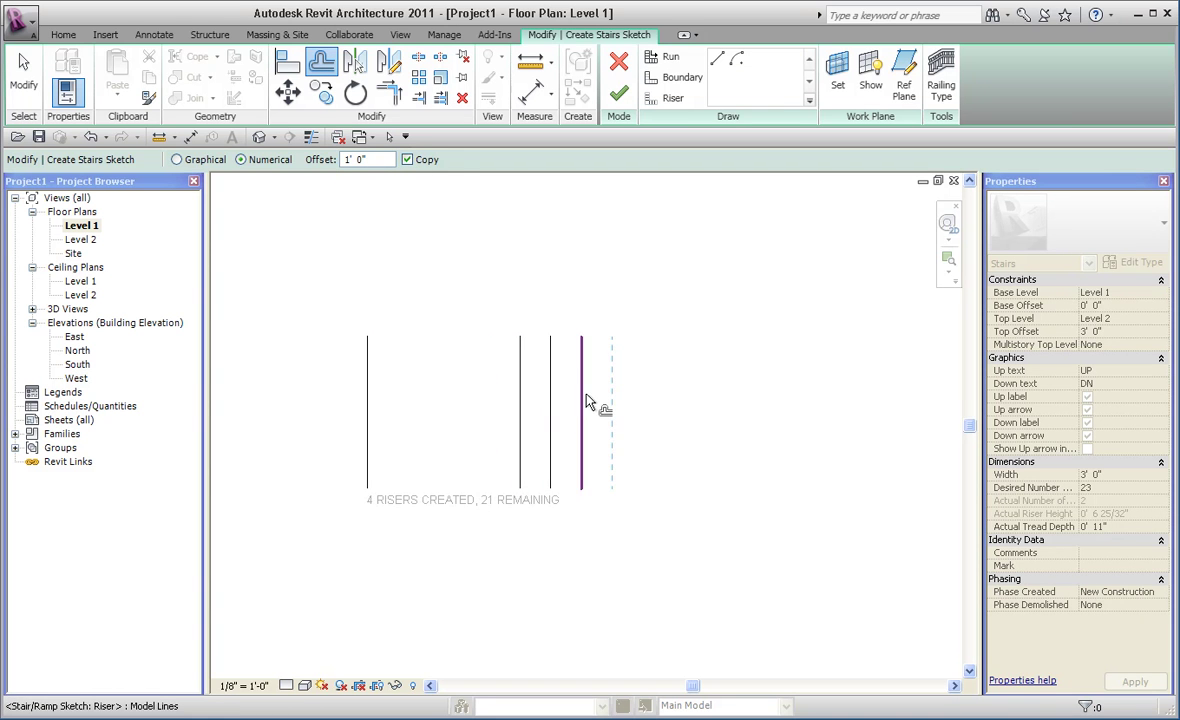
click(624, 403)
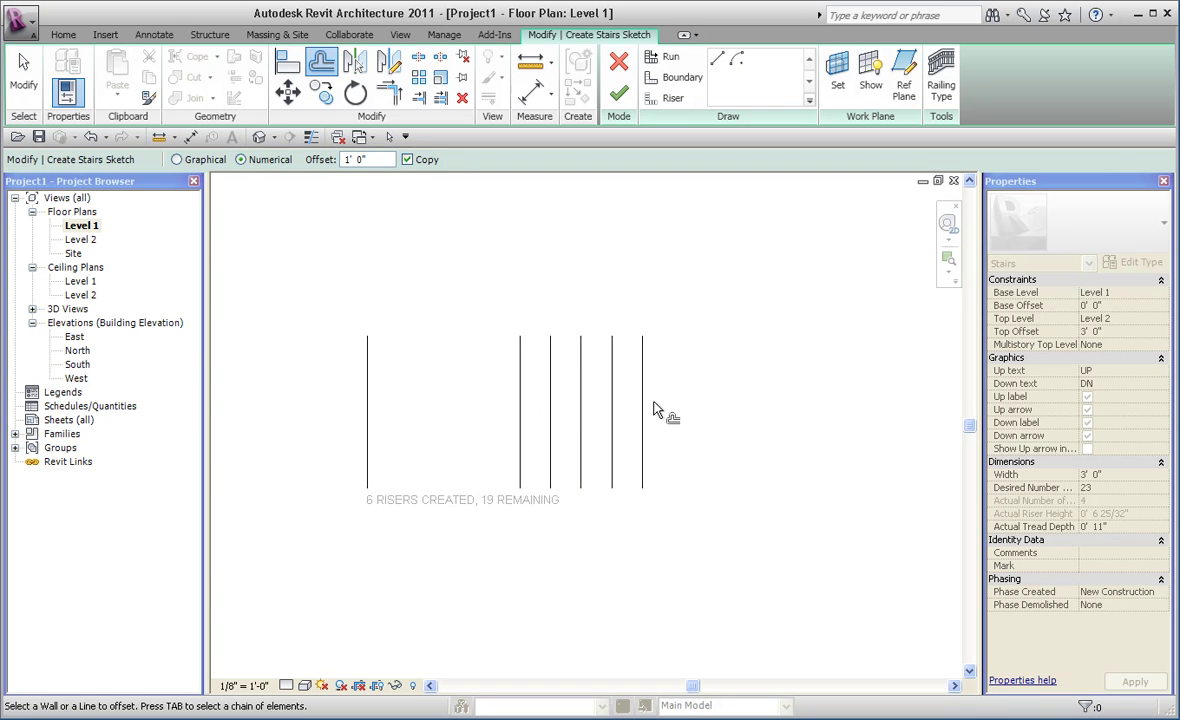
click(656, 407)
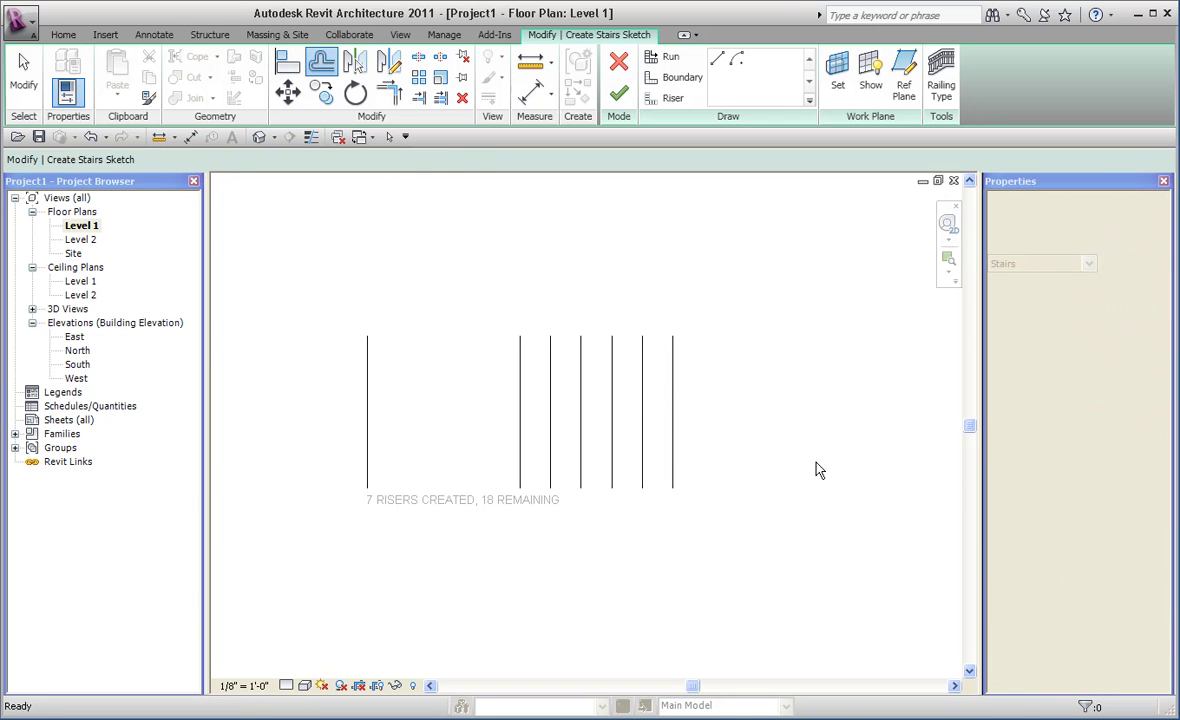
key(Escape)
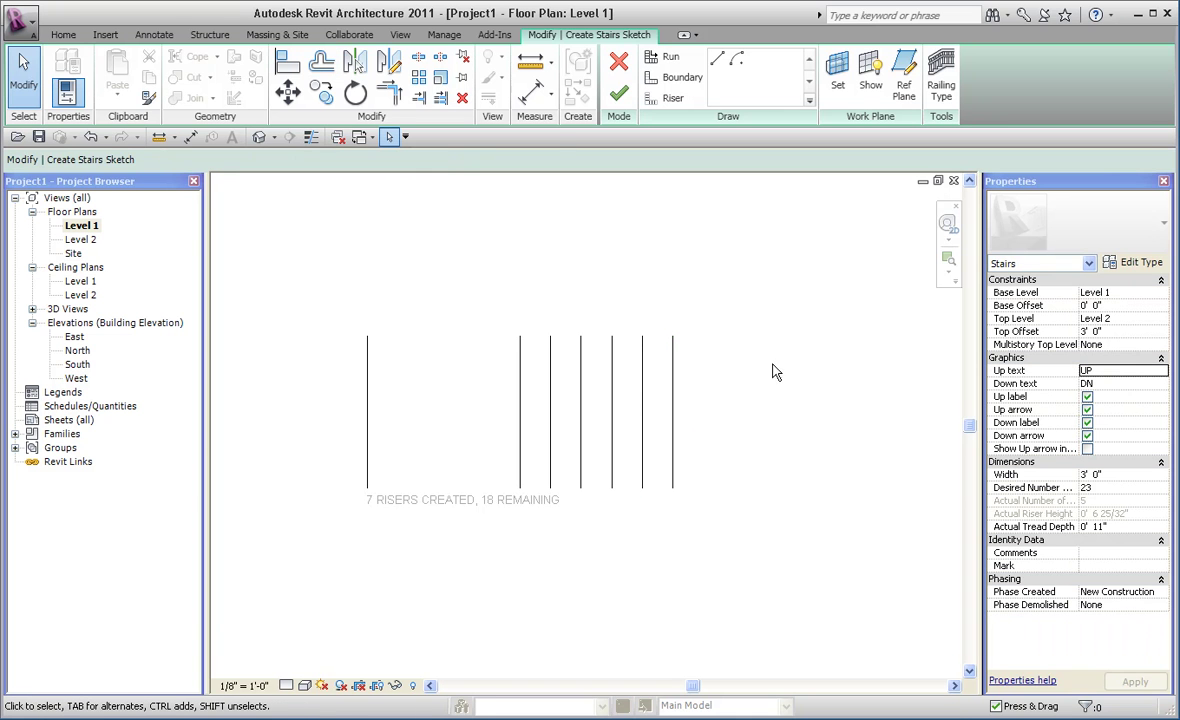
click(321, 93)
click(673, 340)
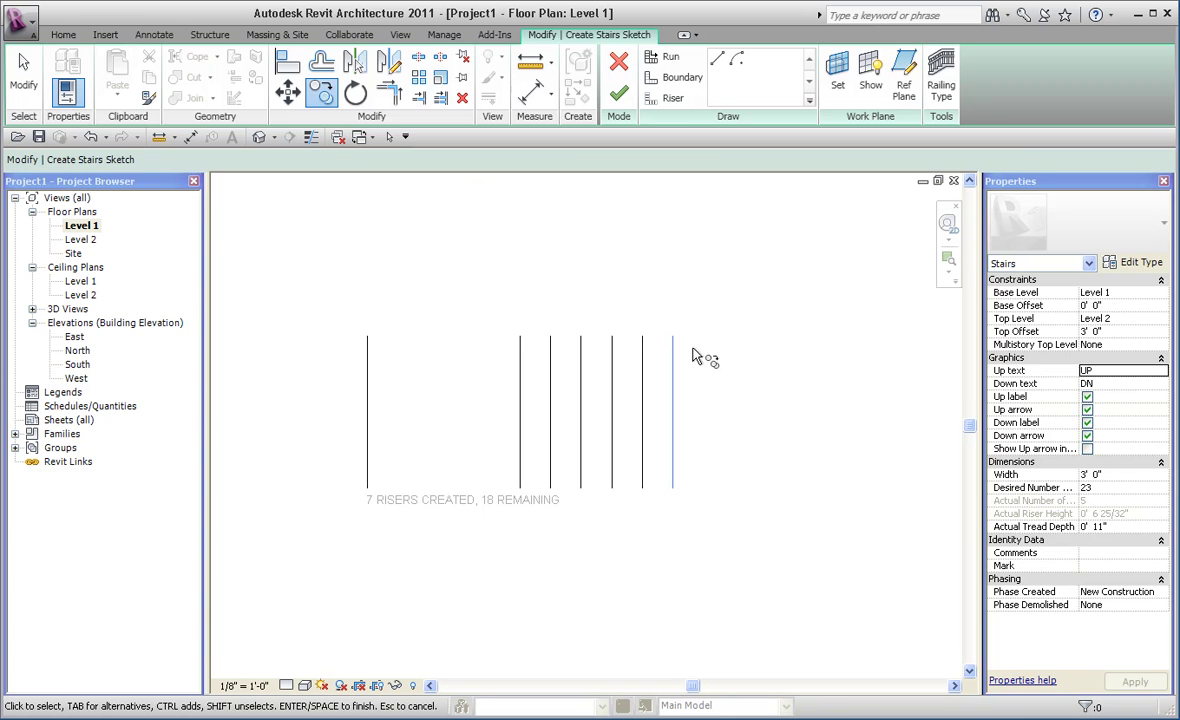
key(Escape)
Step: Copy the last riser 5' 0" horizontally away from the others to mark the end of the second landing
click(673, 363)
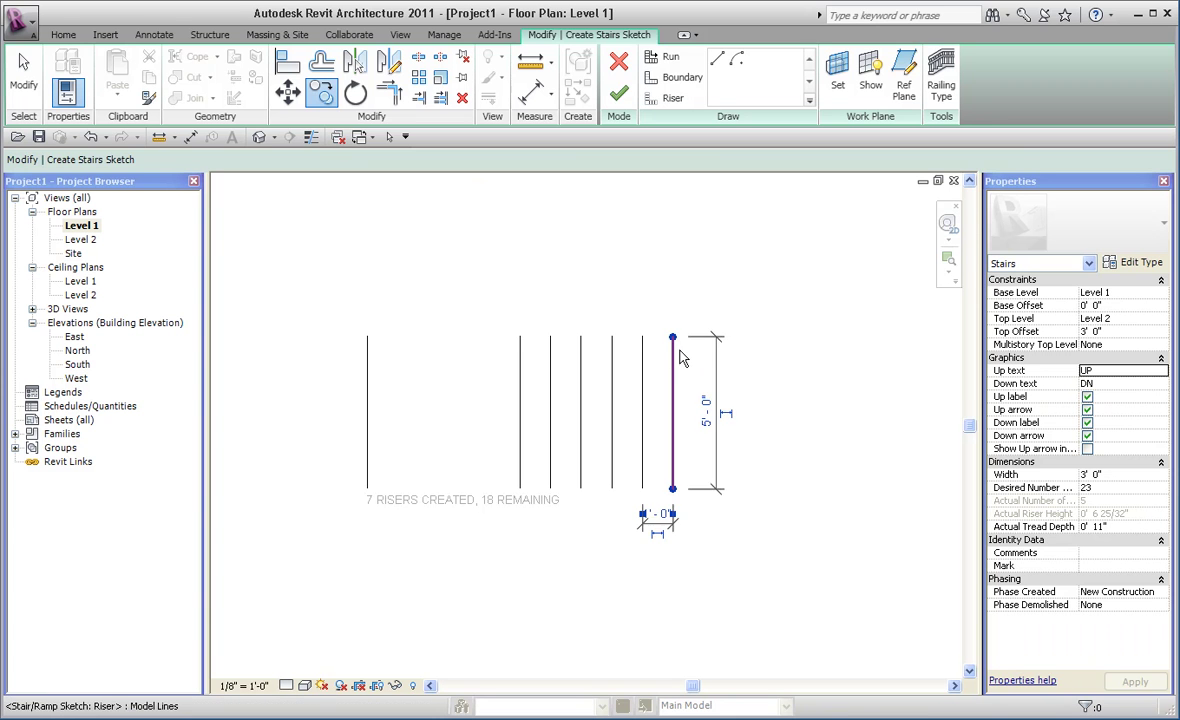
click(321, 93)
click(757, 358)
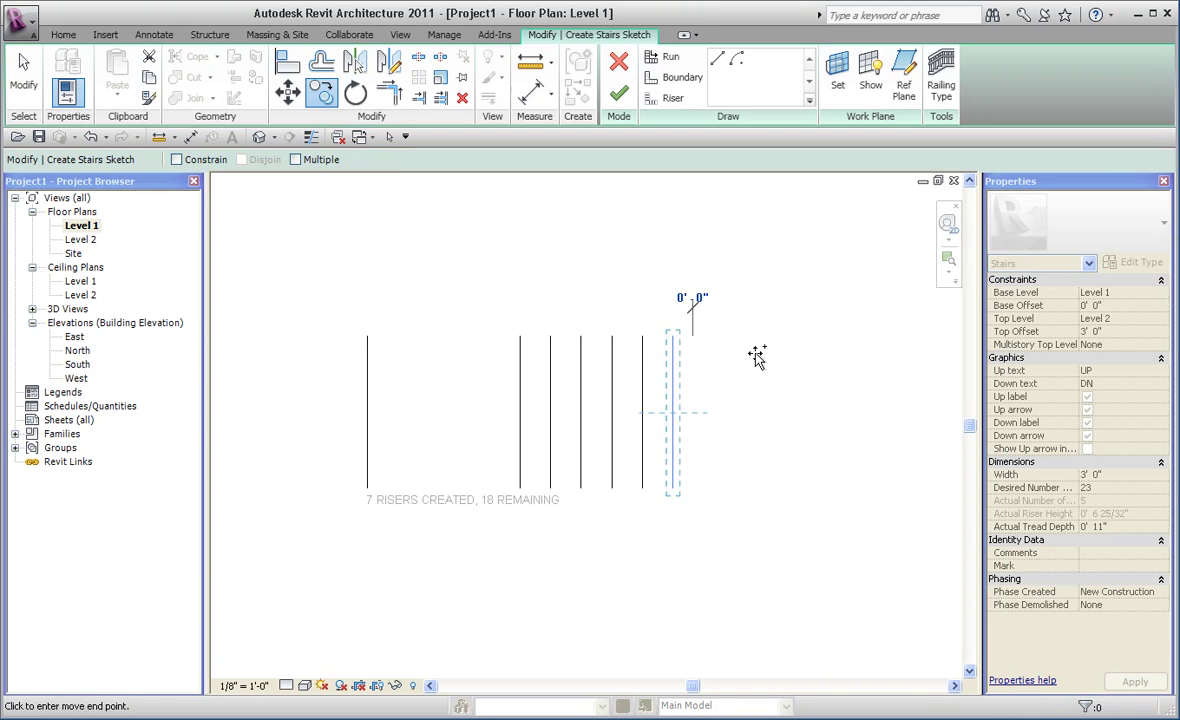
key(Return)
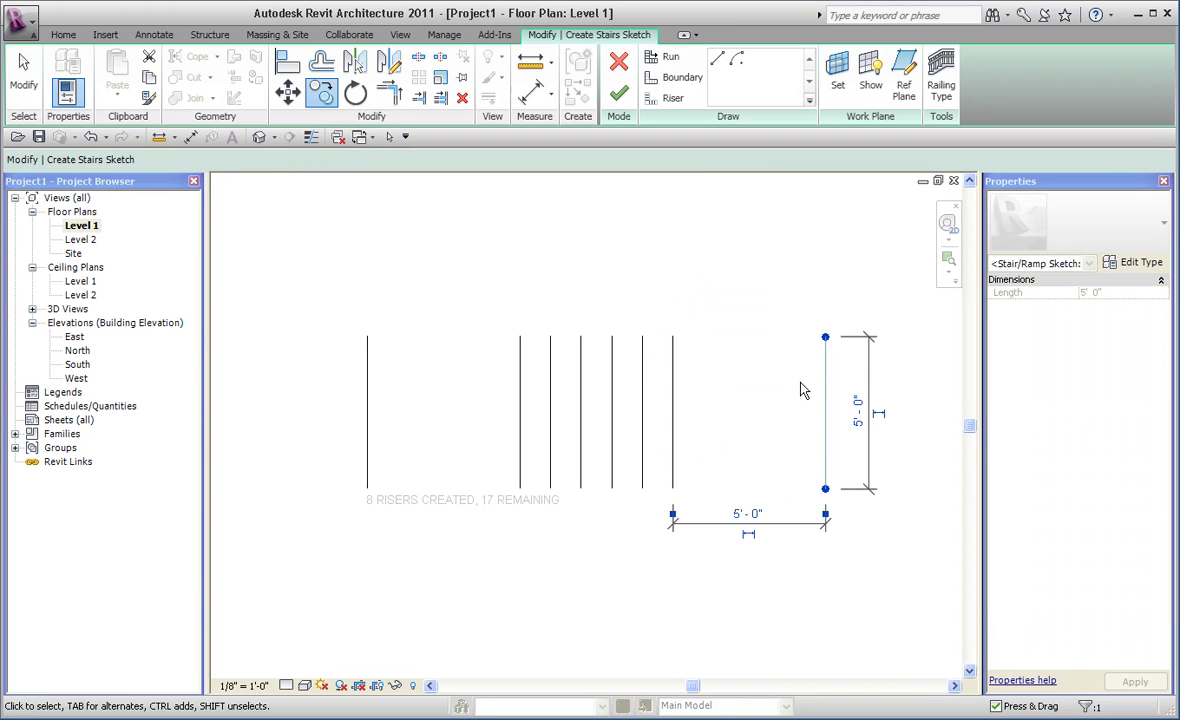
click(793, 396)
middle_drag(793, 396, 753, 382)
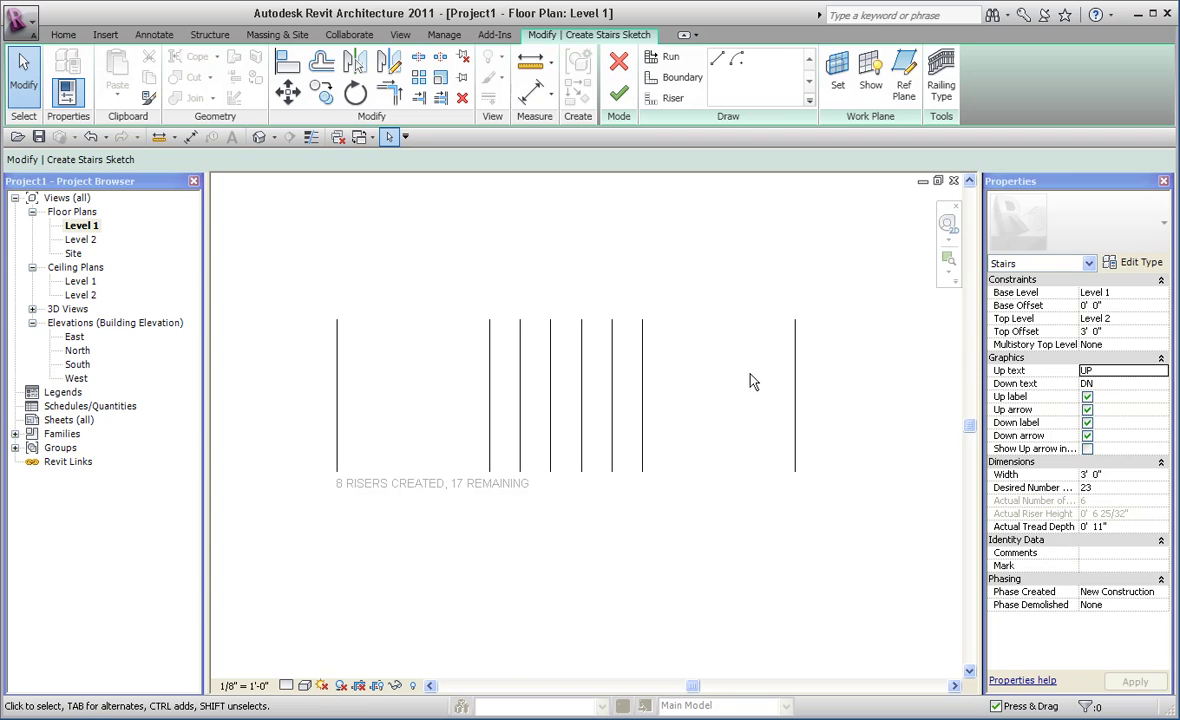
Step: Set the stair's top level constraint to Level 1
click(1095, 319)
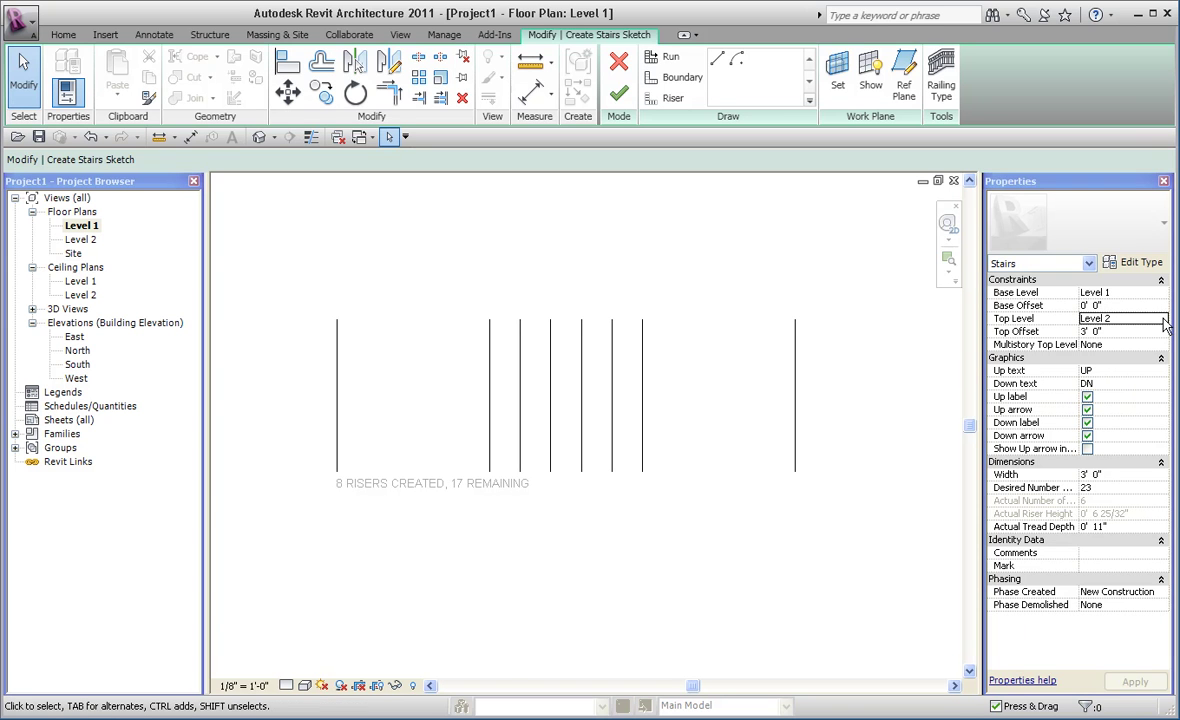
click(1161, 318)
click(1108, 343)
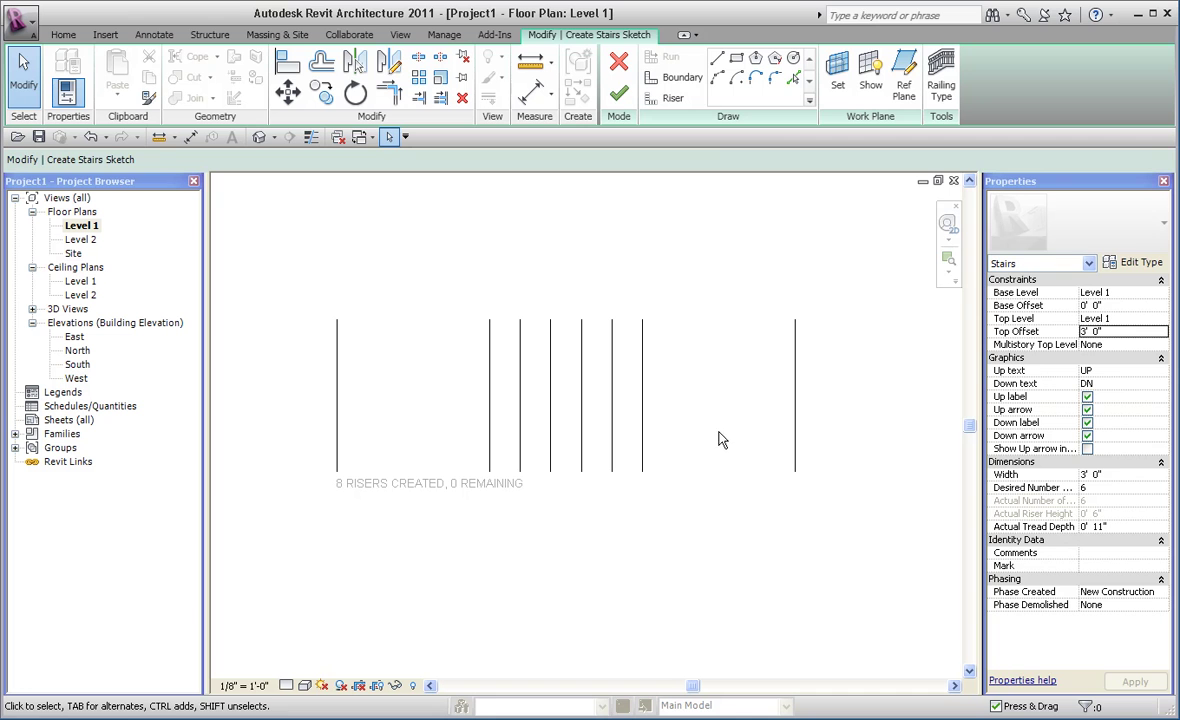
Step: Review the stair type's tread, riser and stringer parameters and its Extend Below Base setting
click(1141, 263)
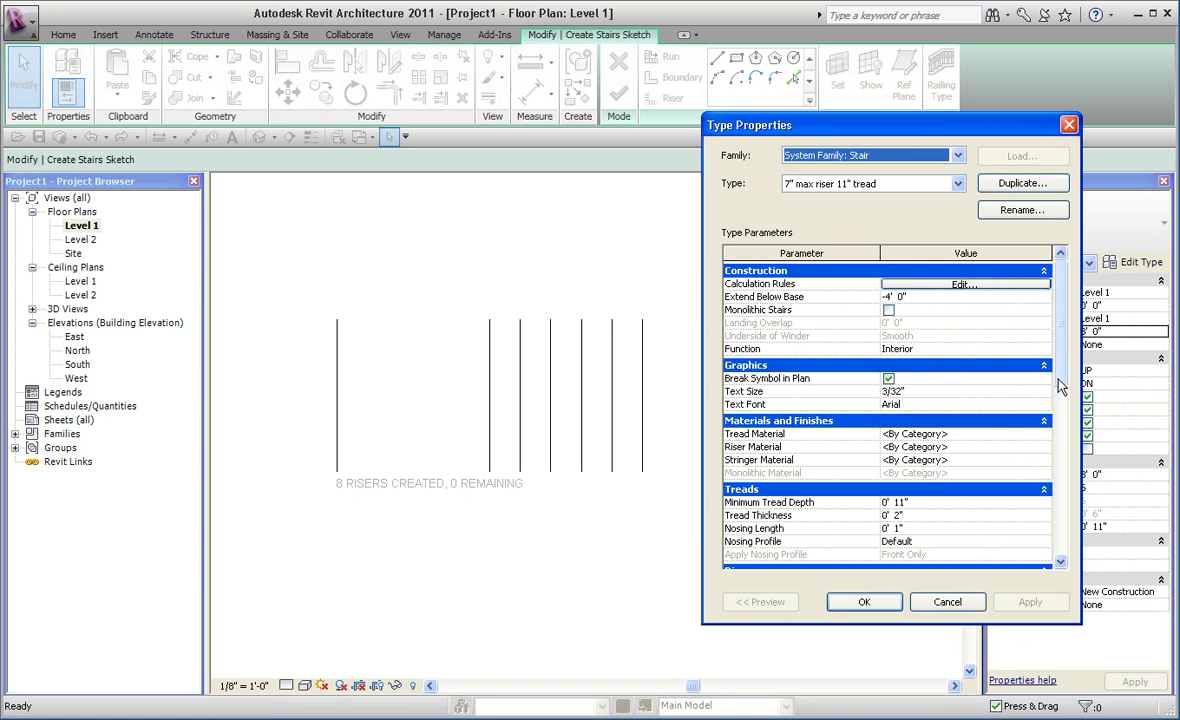
scroll(1060, 386, down, 5)
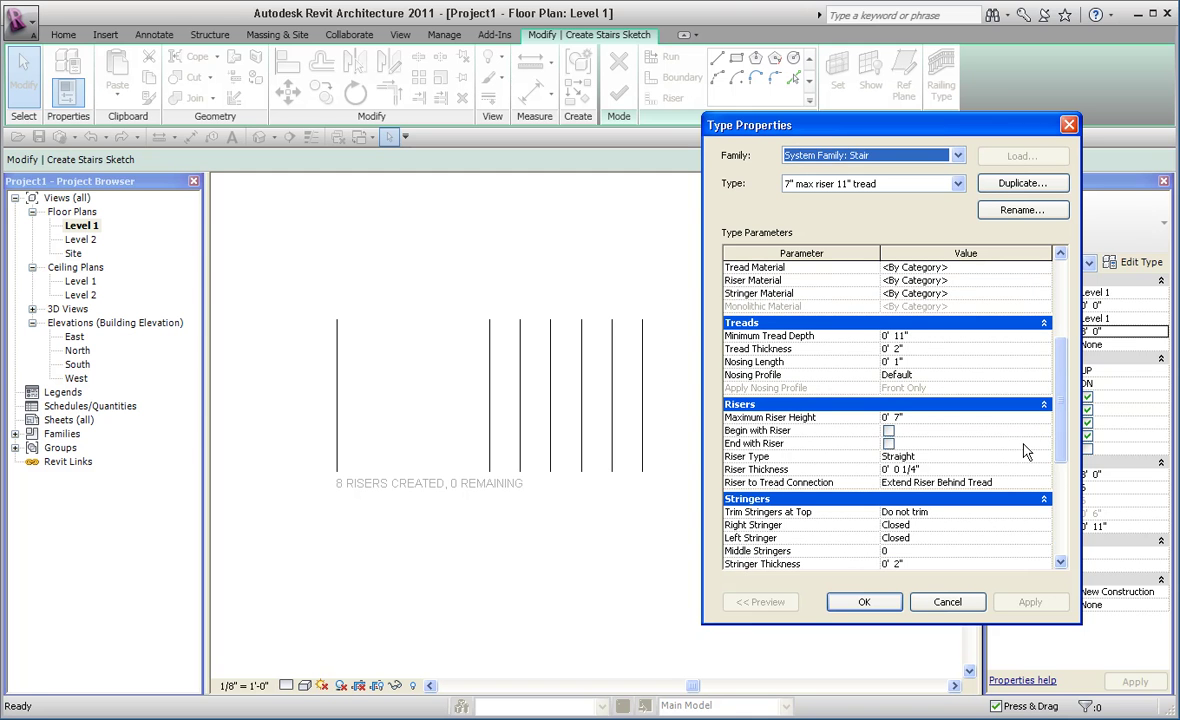
drag(1063, 435, 1068, 331)
click(919, 297)
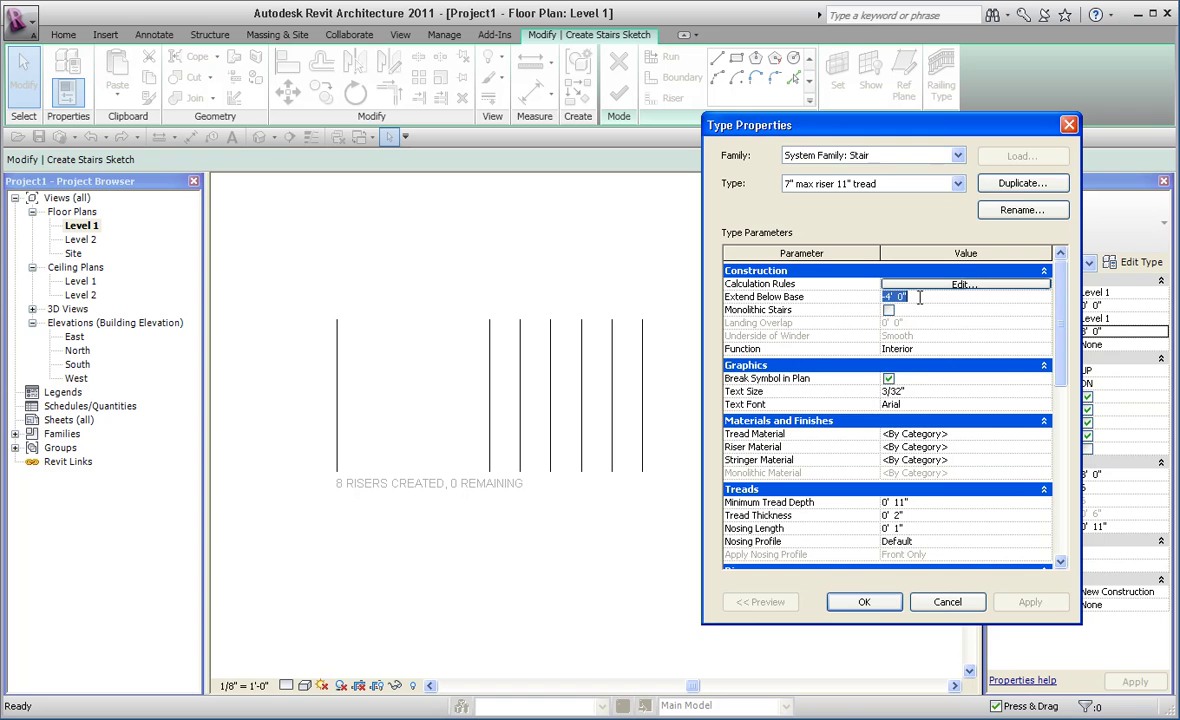
click(866, 602)
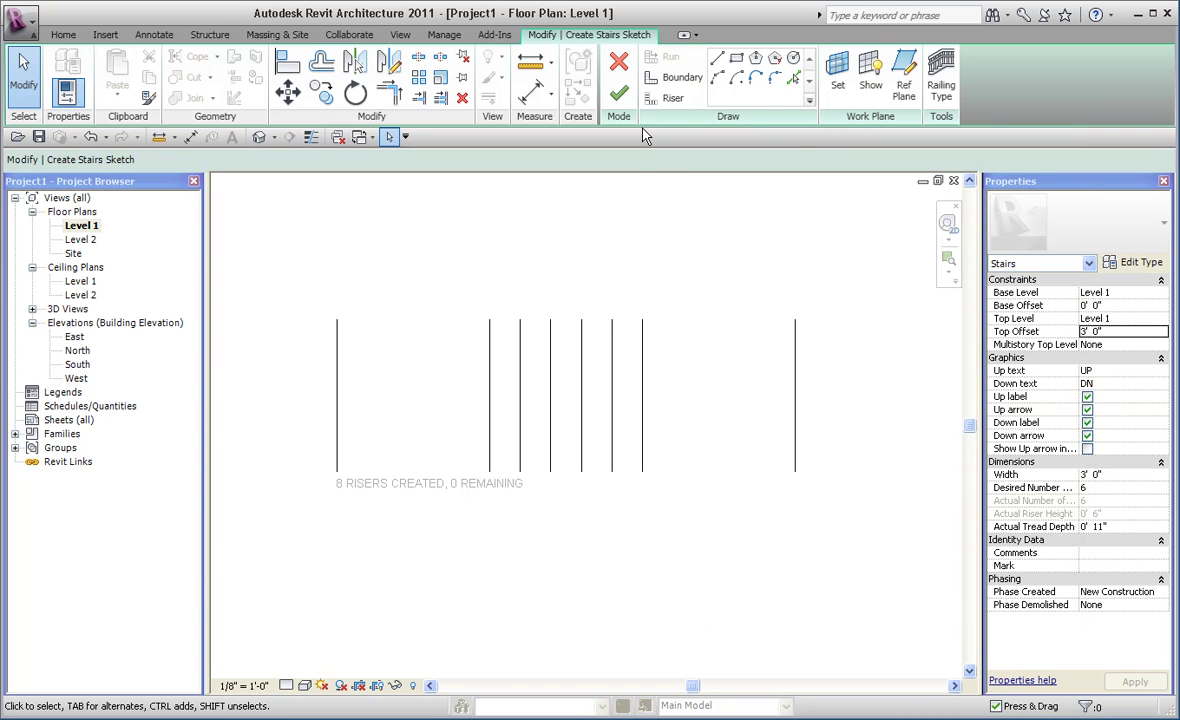
Step: Draw the boundary along the risers' upper ends as three 5' segments, split where the landings meet the flight
click(682, 77)
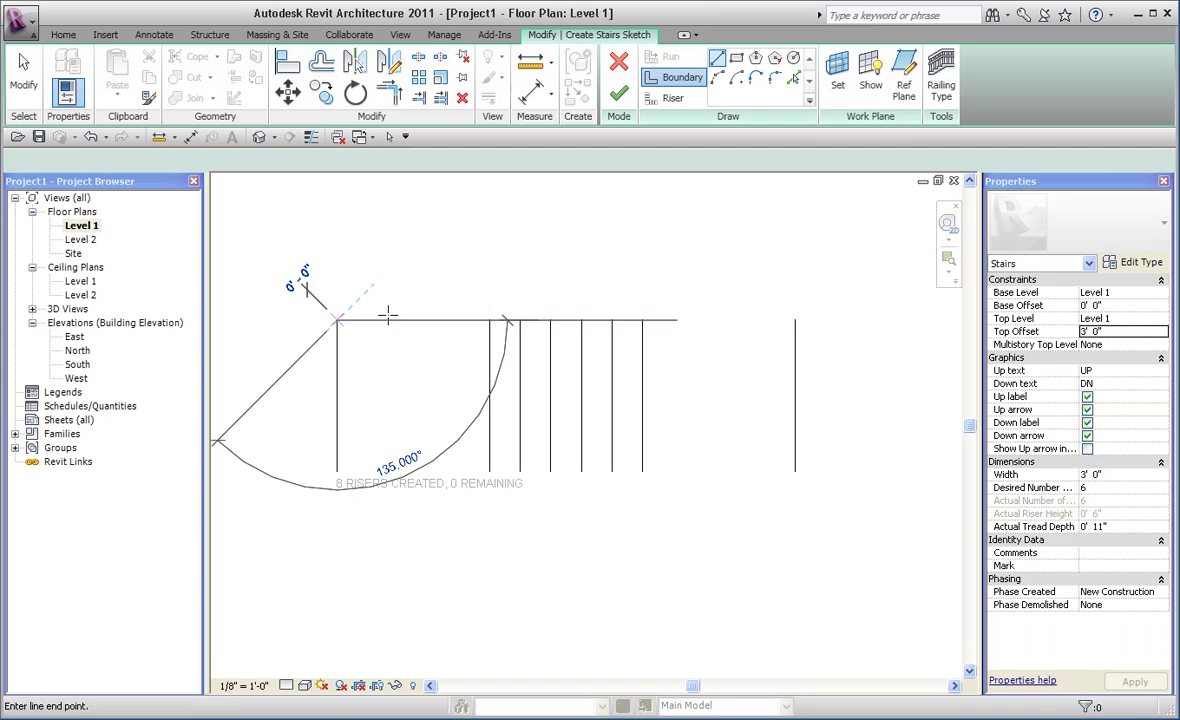
click(338, 319)
click(490, 319)
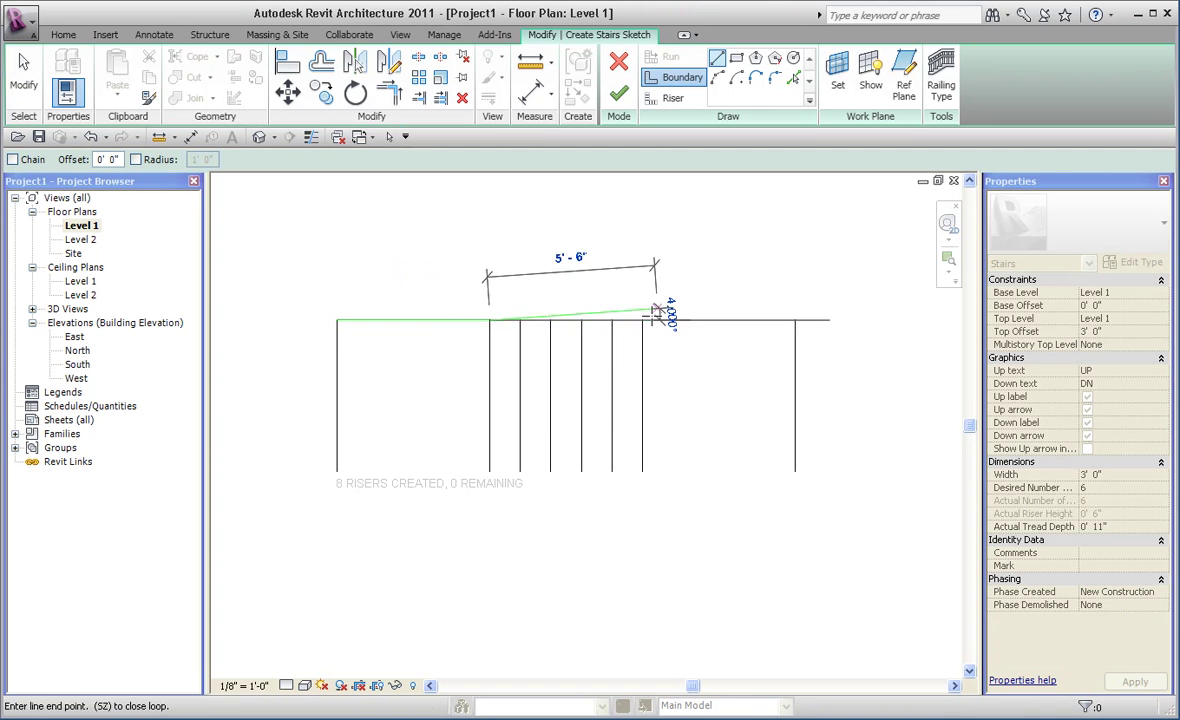
click(643, 319)
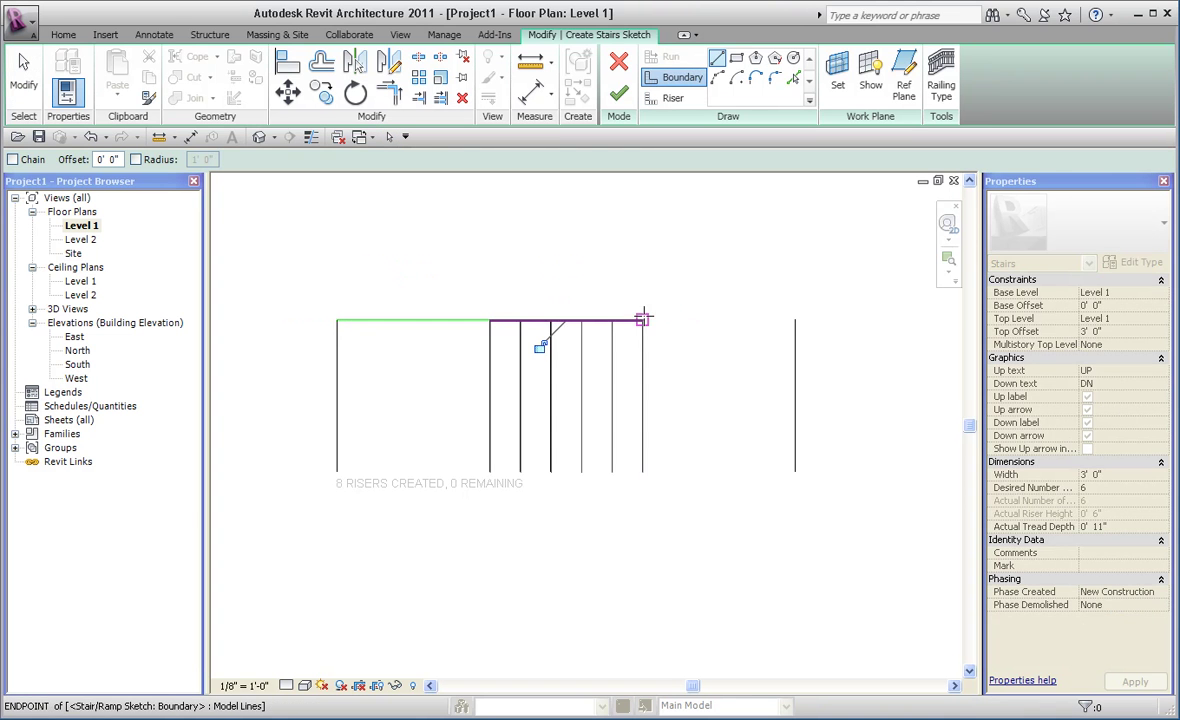
click(795, 319)
Step: Draw the boundary along the risers' lower ends in three matching 5' segments and finish the stair sketch
click(337, 470)
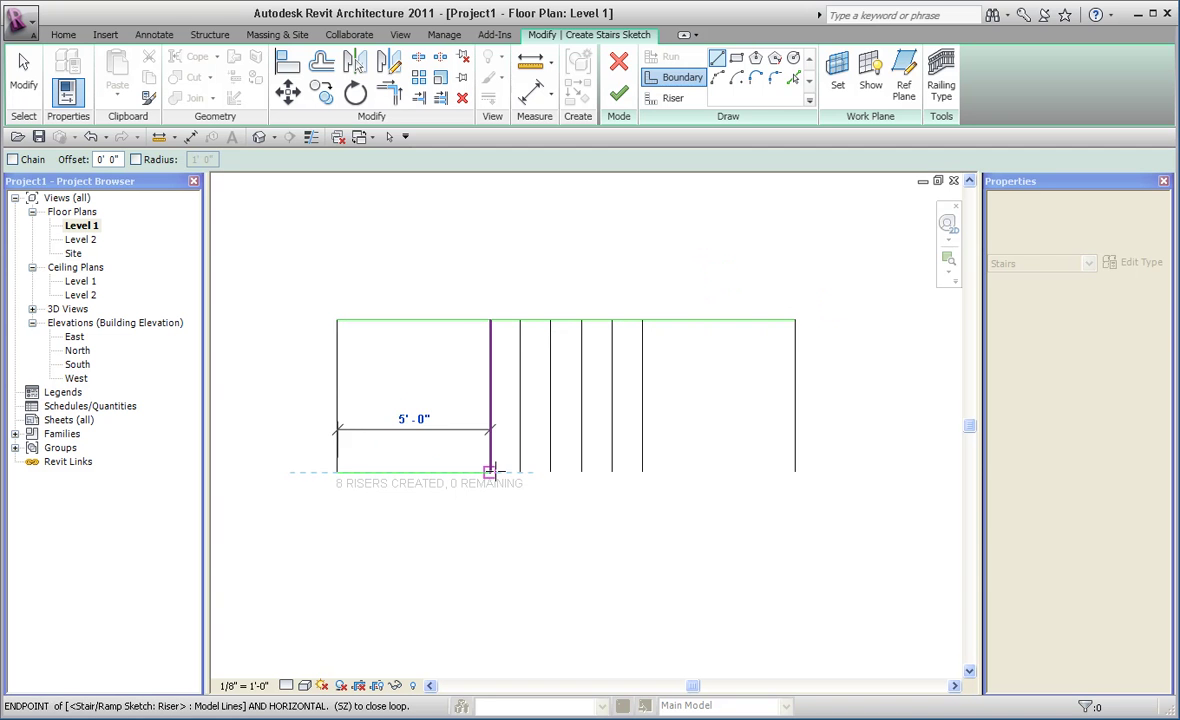
click(490, 470)
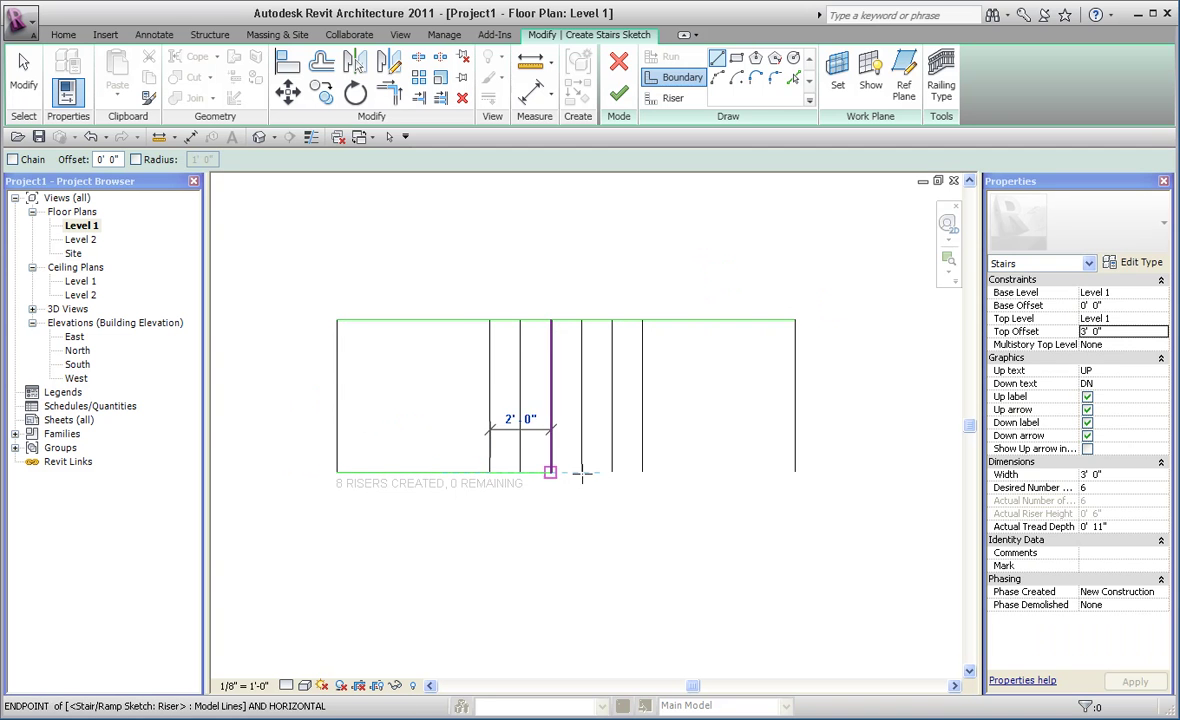
click(643, 470)
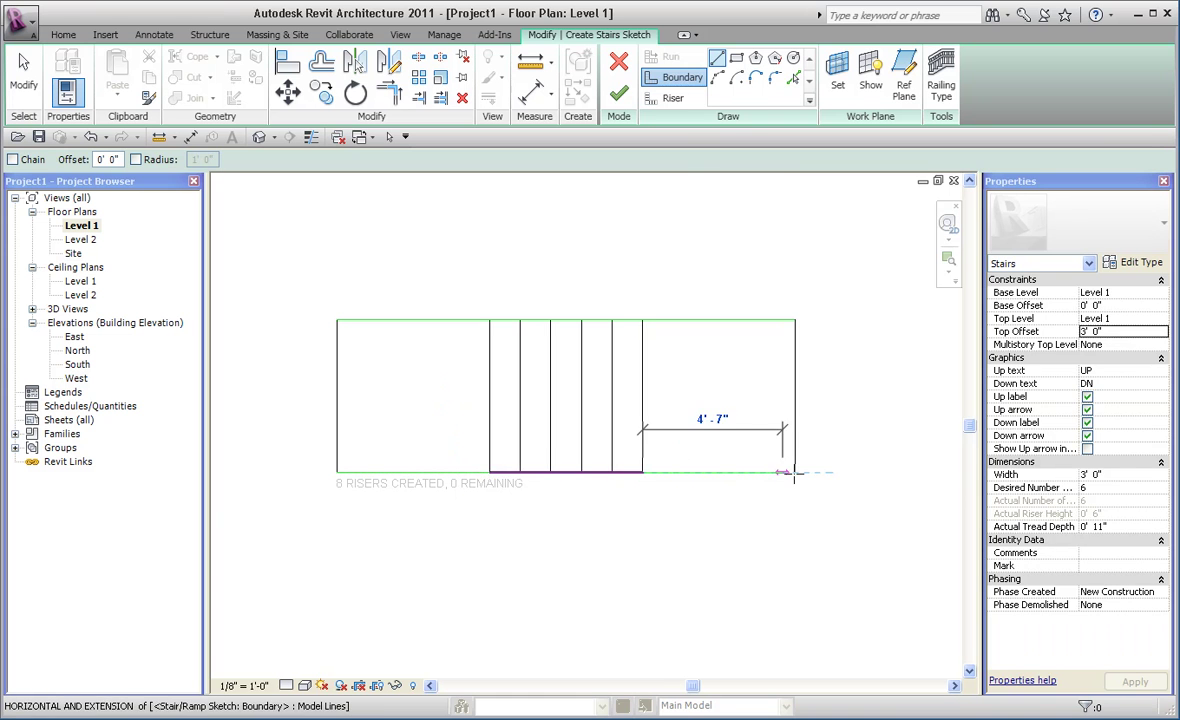
click(795, 470)
key(Escape)
key(Escape)
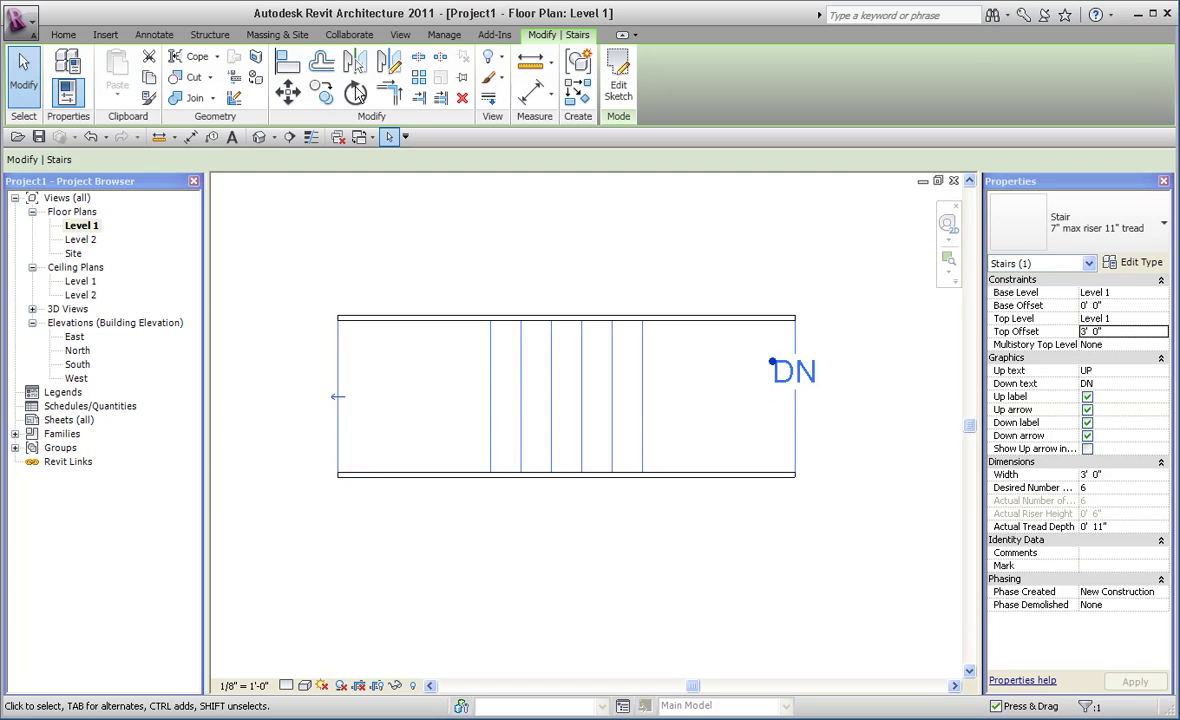
Step: Open the default 3D view and examine the stair's landings, stringers and railings from several sides
click(259, 137)
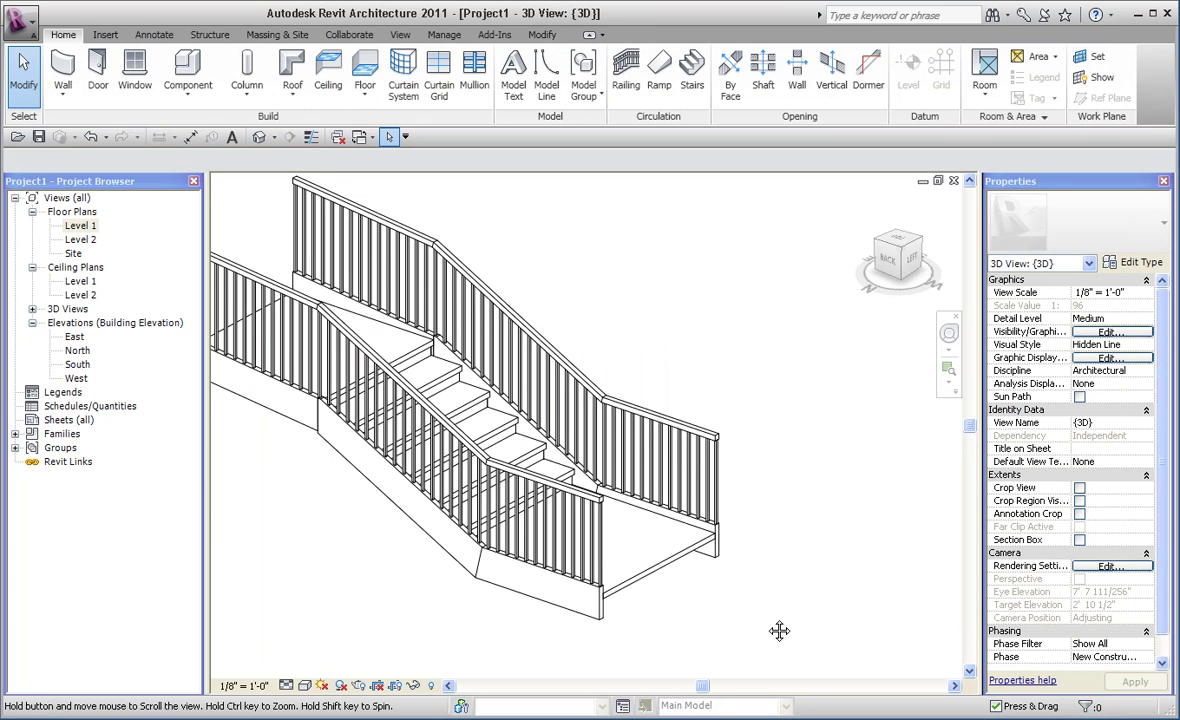
click(746, 584)
shift+middle_drag(810, 603, 662, 614)
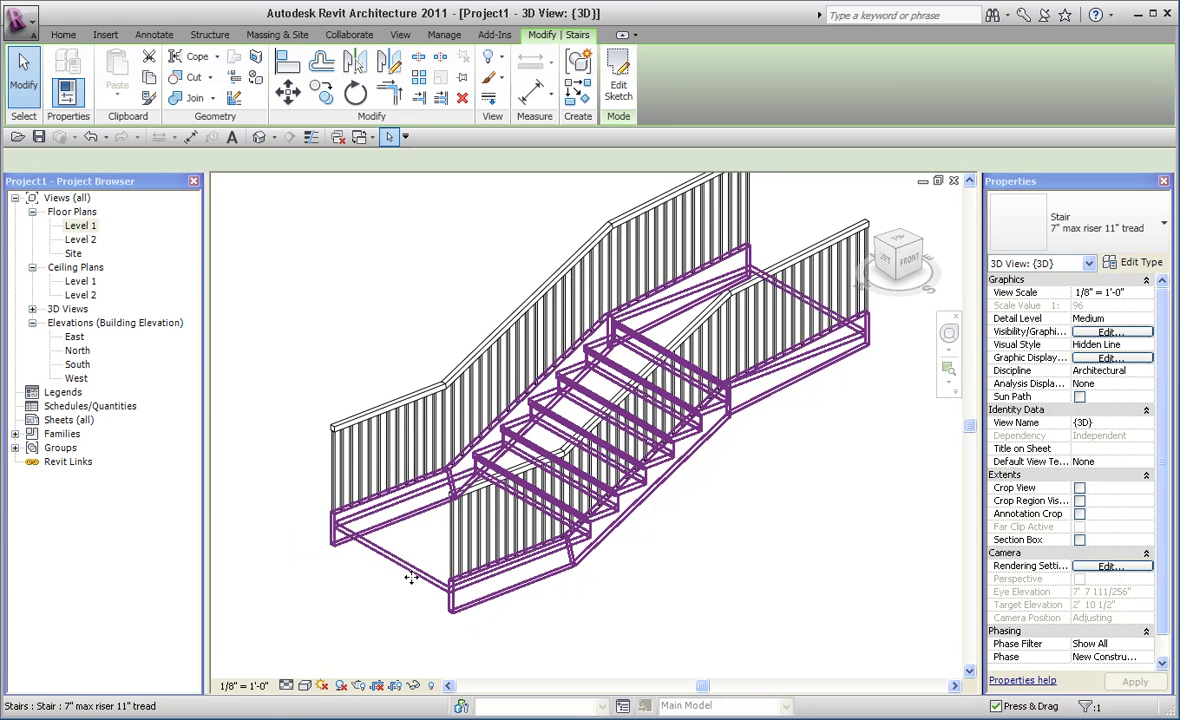
shift+middle_drag(745, 622, 772, 561)
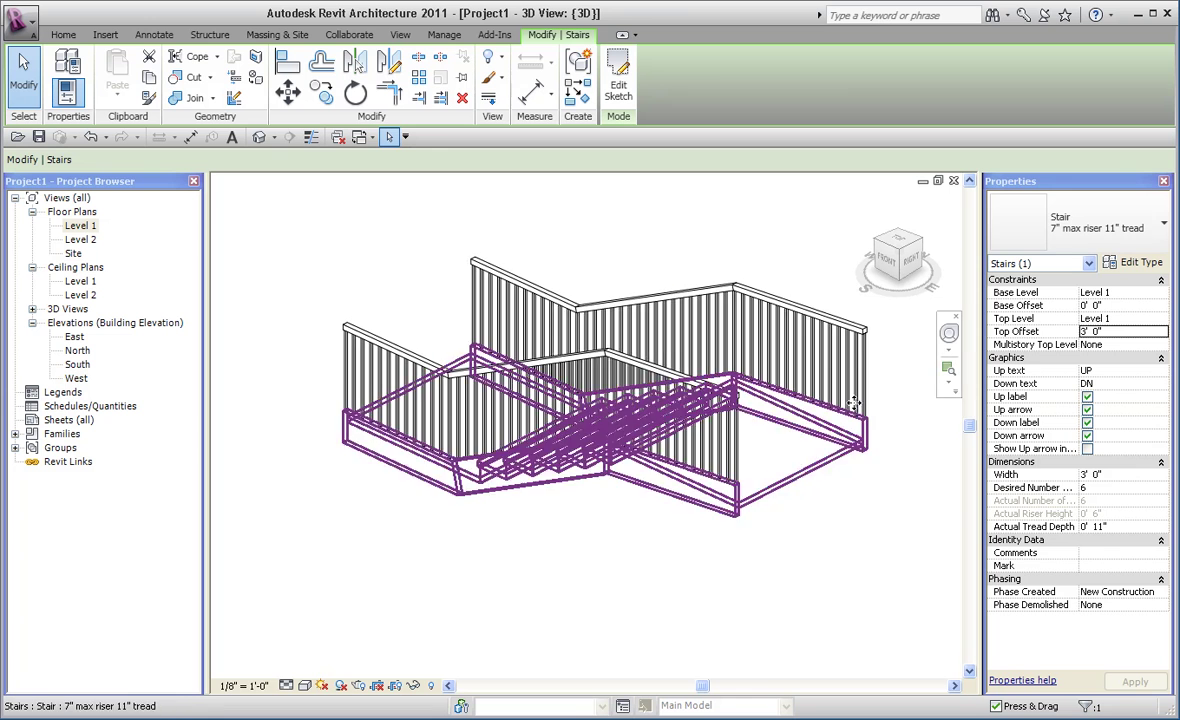
shift+middle_drag(718, 540, 798, 508)
key(Escape)
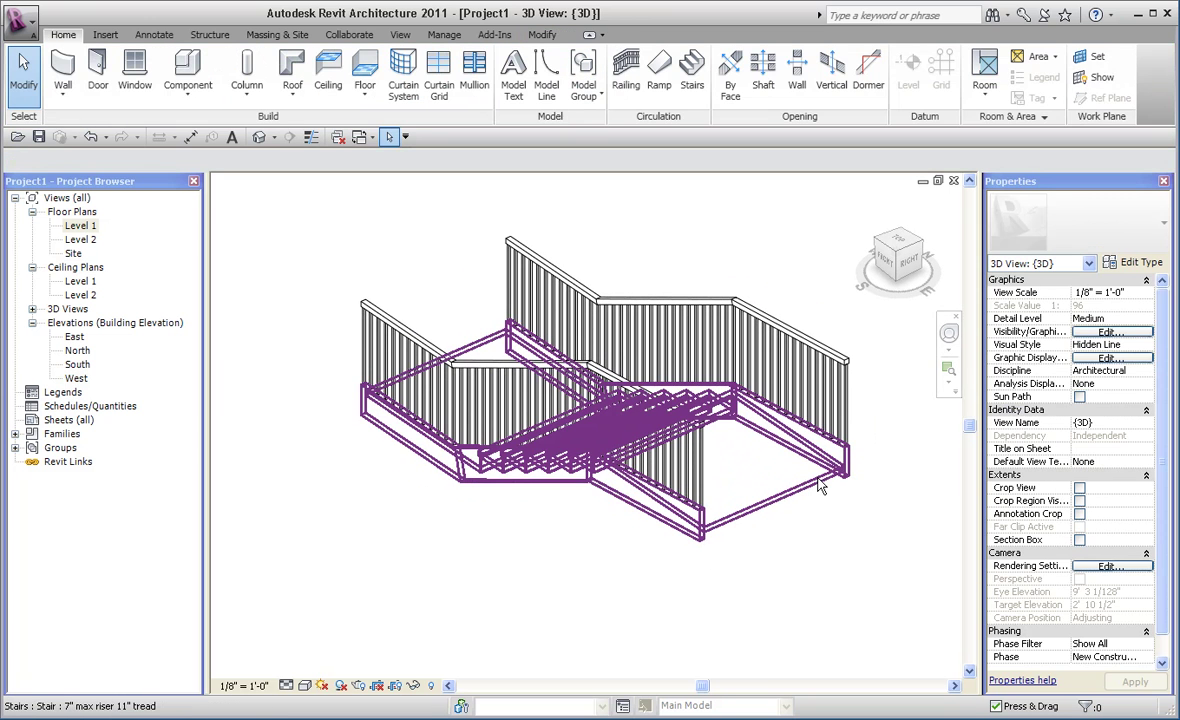
Step: Reopen the stair's sketch and set the slope to Flat for the rear boundary segment of the landing at the ViewCube's right side
click(788, 497)
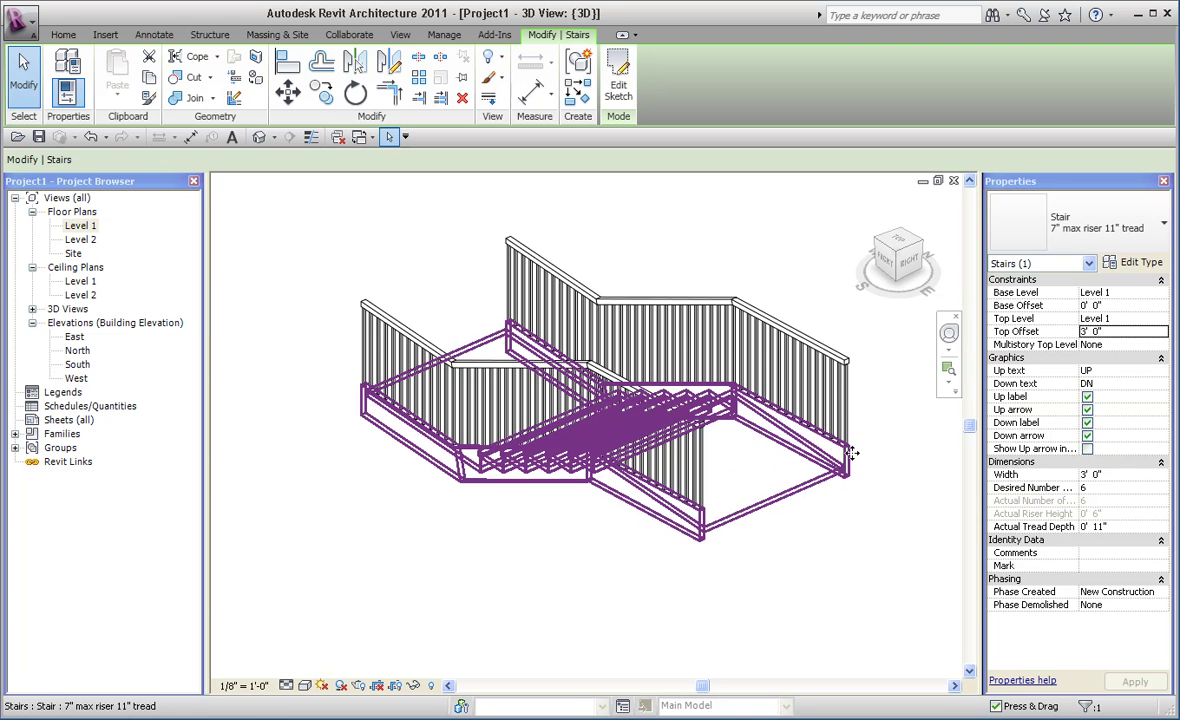
click(620, 90)
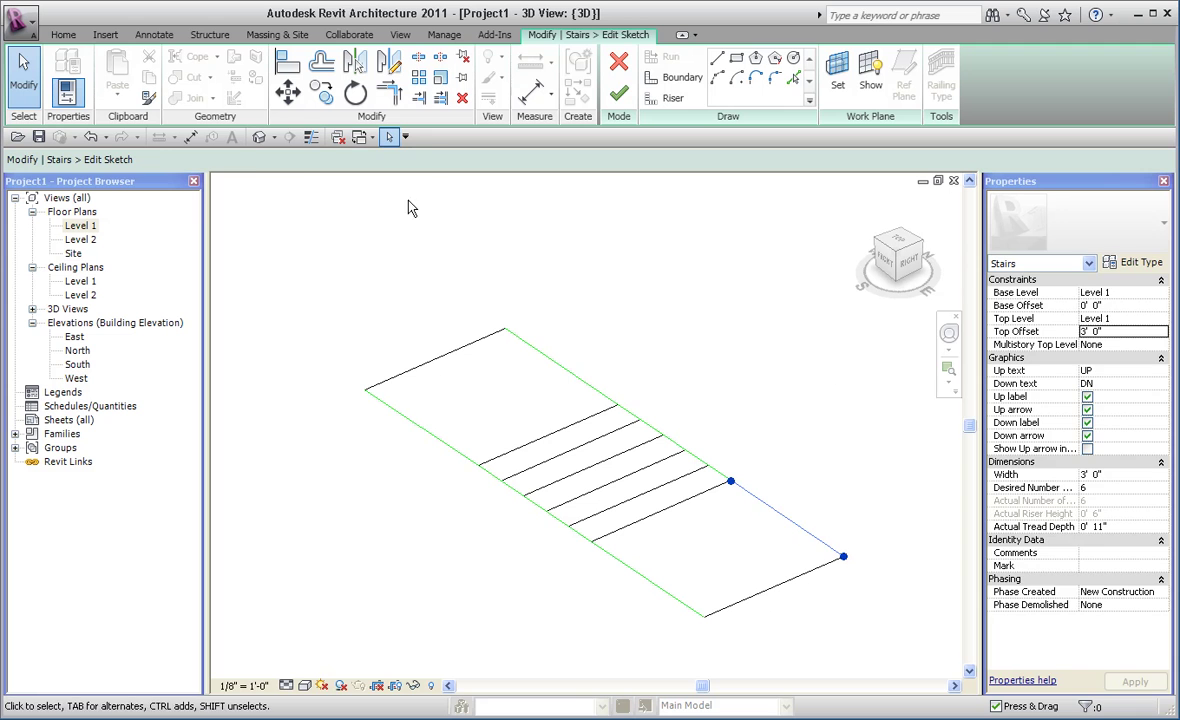
click(787, 518)
click(285, 160)
click(230, 186)
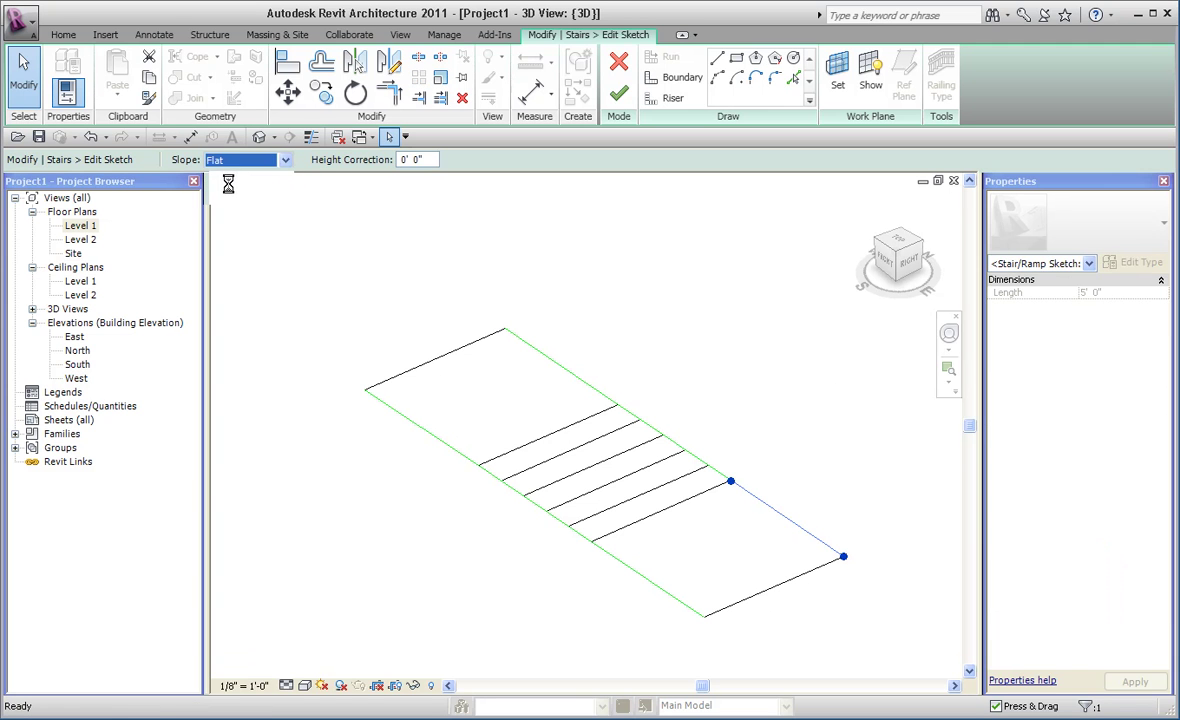
Step: Set the slope to Flat for the front boundary segment of the same landing and finish the stair sketch
click(666, 590)
click(250, 160)
click(225, 187)
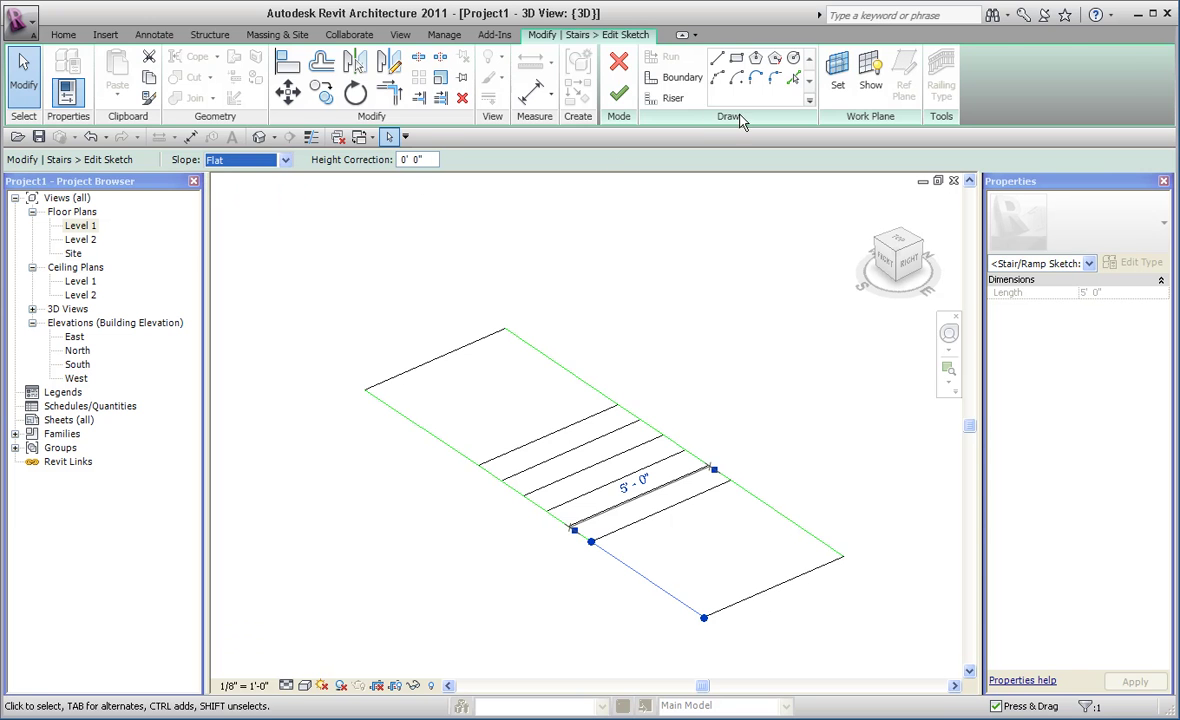
click(616, 95)
Step: Edit the rear railing's path, setting the slope of its 5' segment at the upper landing to Flat, and finish the path
mouse_move(882, 492)
shift+middle_down()
mouse_move(906, 477)
mouse_move(869, 409)
mouse_move(856, 303)
mouse_move(806, 330)
mouse_move(743, 545)
mouse_move(806, 545)
mouse_move(651, 621)
shift+middle_up()
click(865, 305)
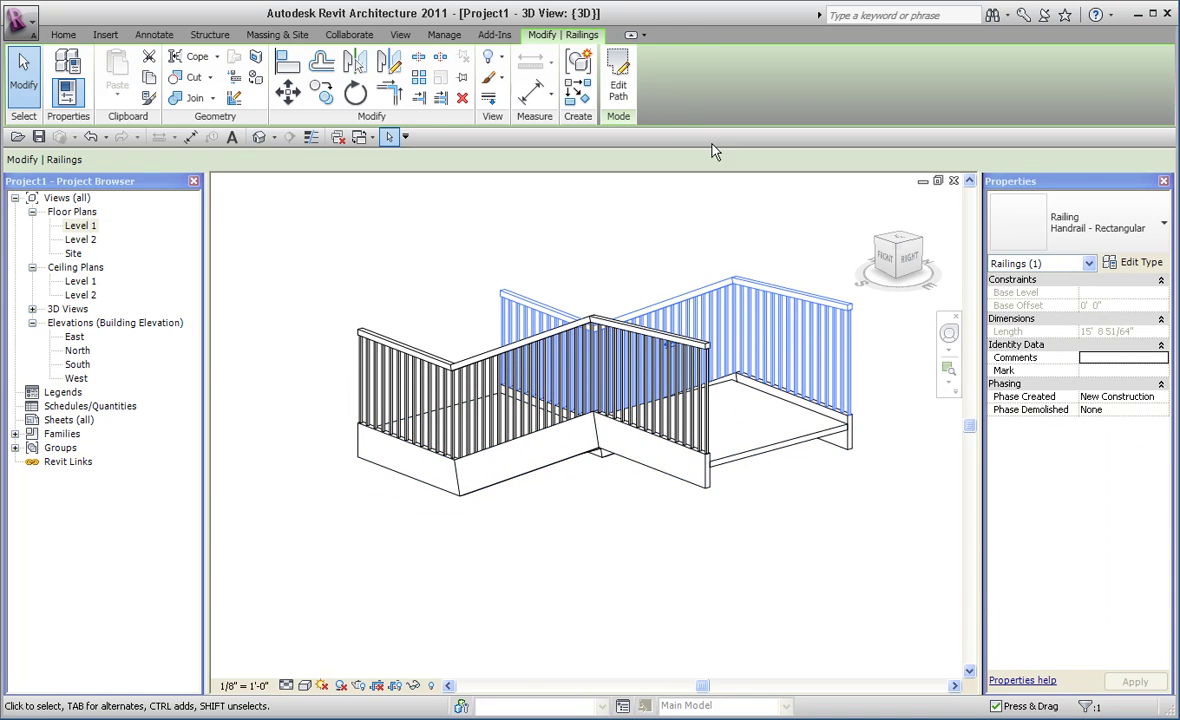
click(618, 82)
click(812, 515)
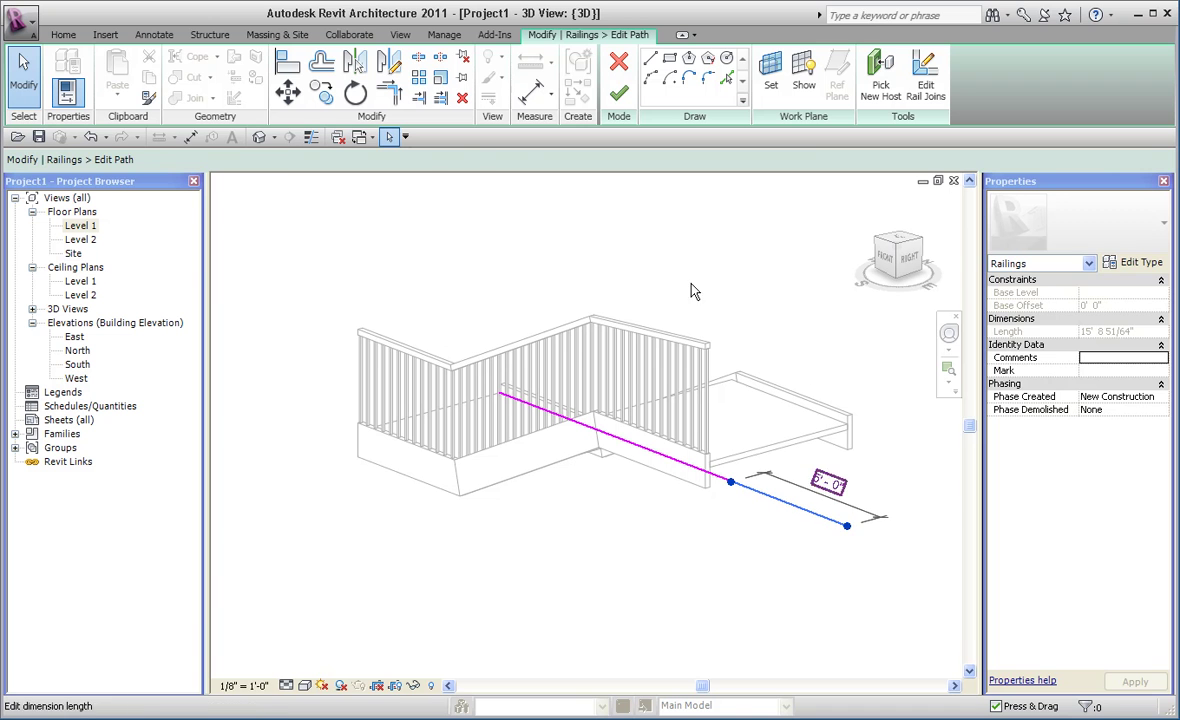
click(285, 160)
click(252, 190)
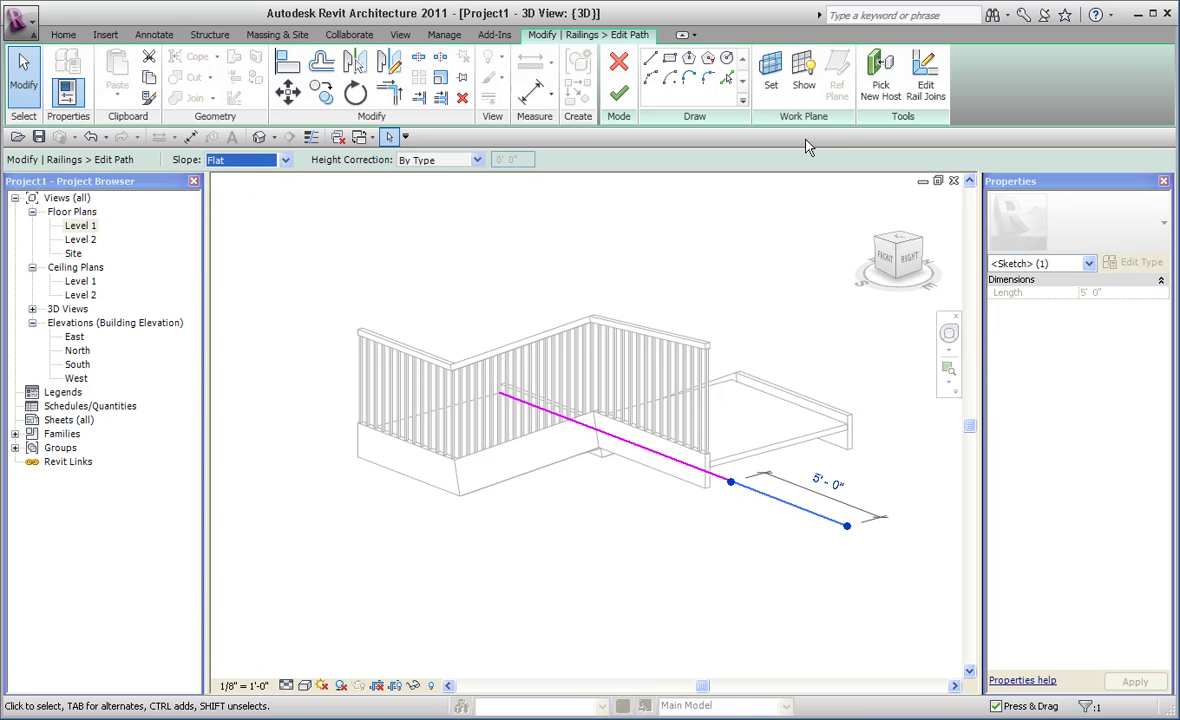
click(619, 93)
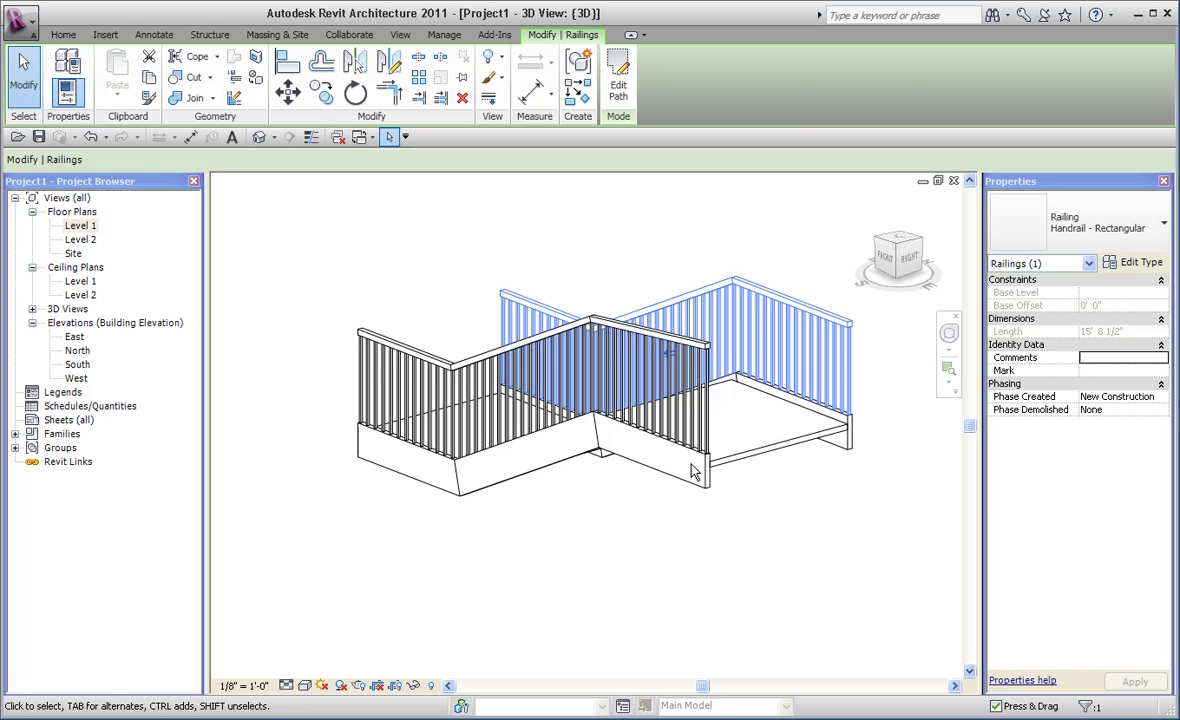
Step: Edit the front railing's path, setting the slope of its 5' segment at the upper landing to Flat, and finish the path
click(616, 90)
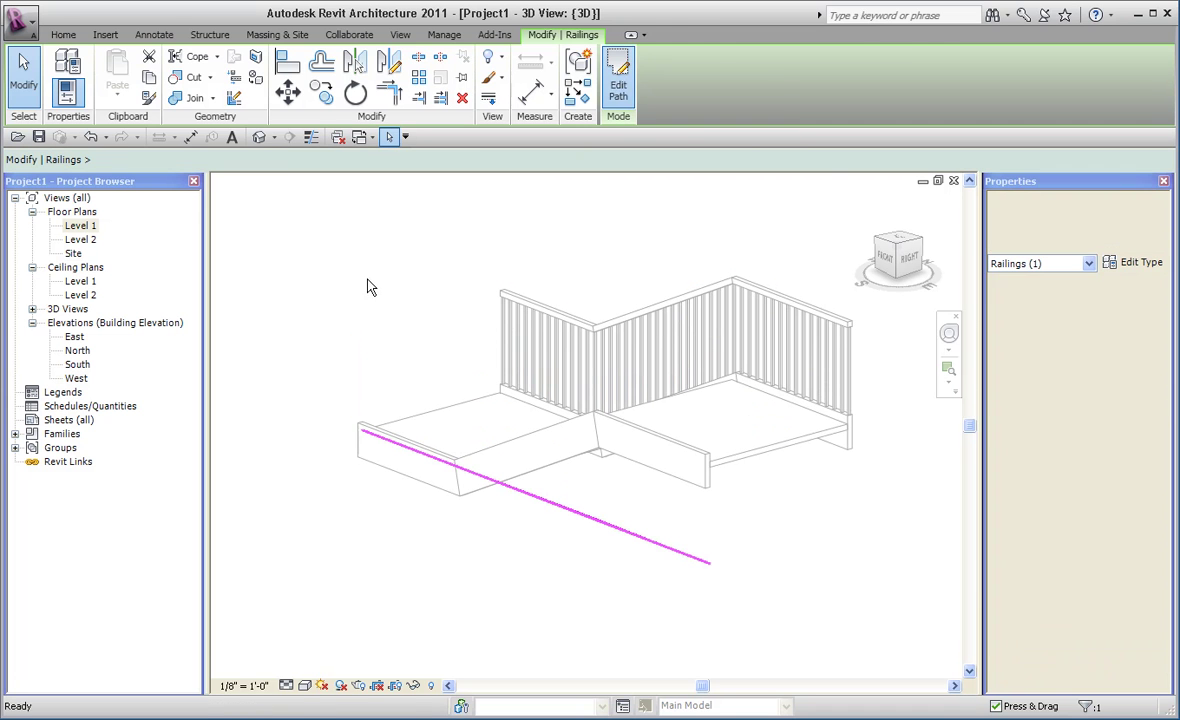
click(693, 561)
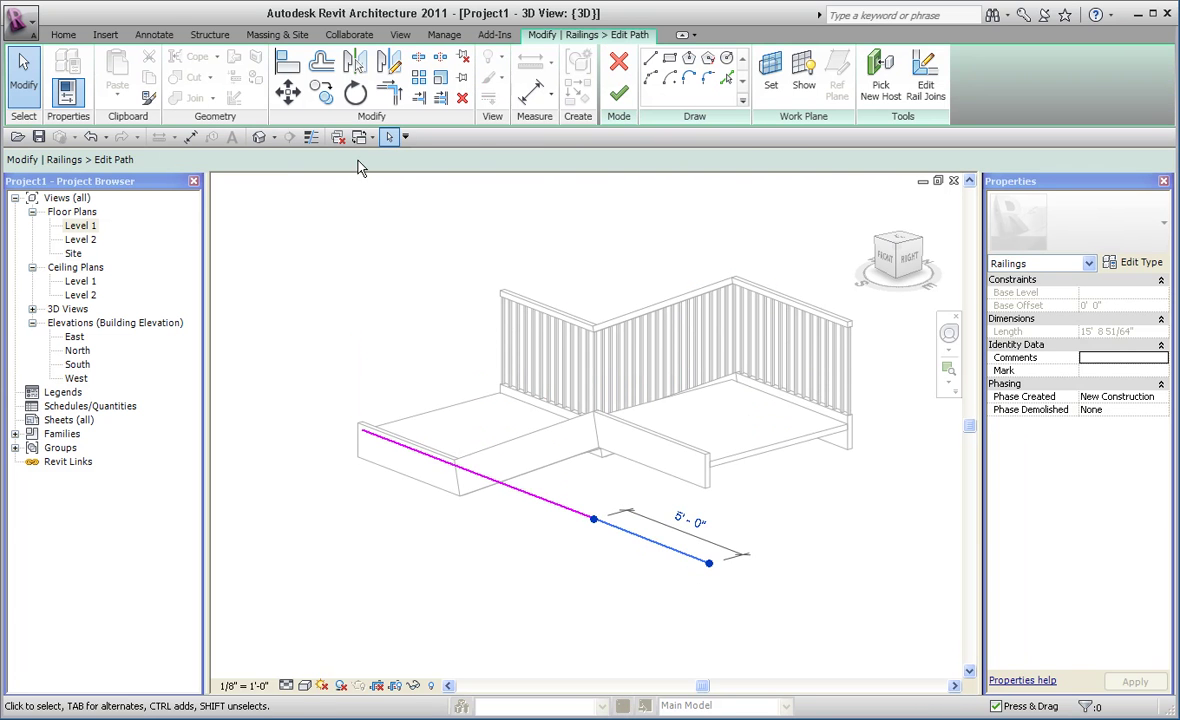
click(259, 162)
click(250, 188)
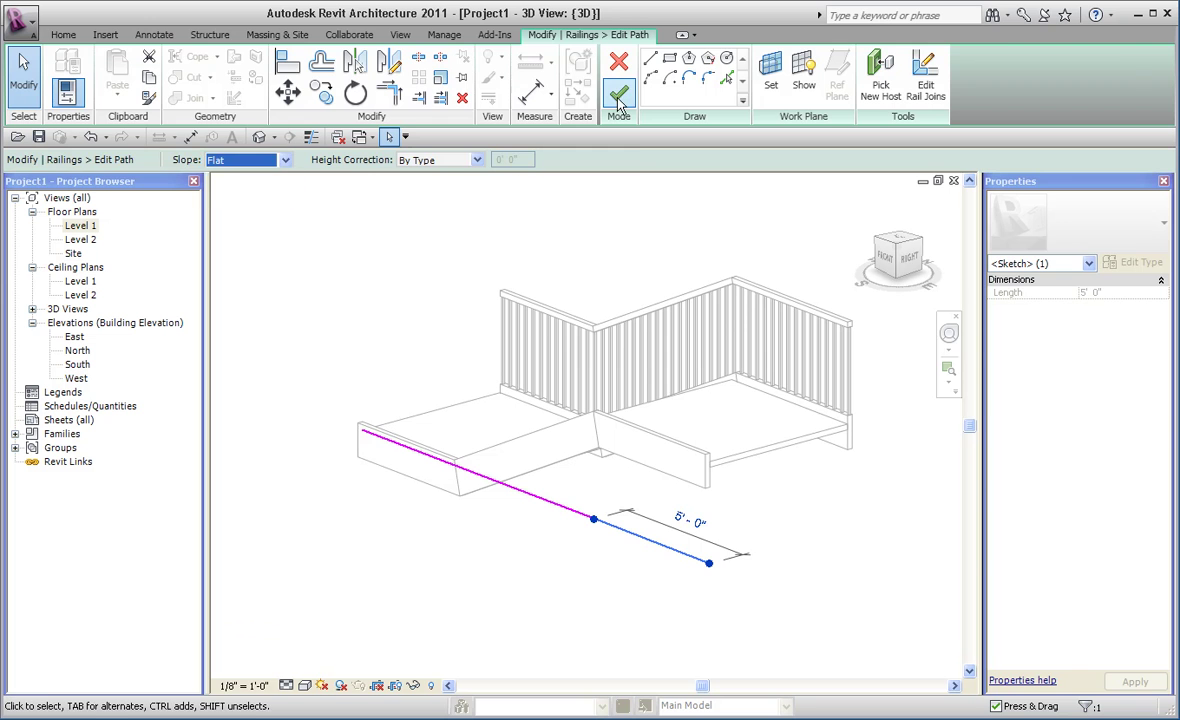
click(619, 93)
click(655, 245)
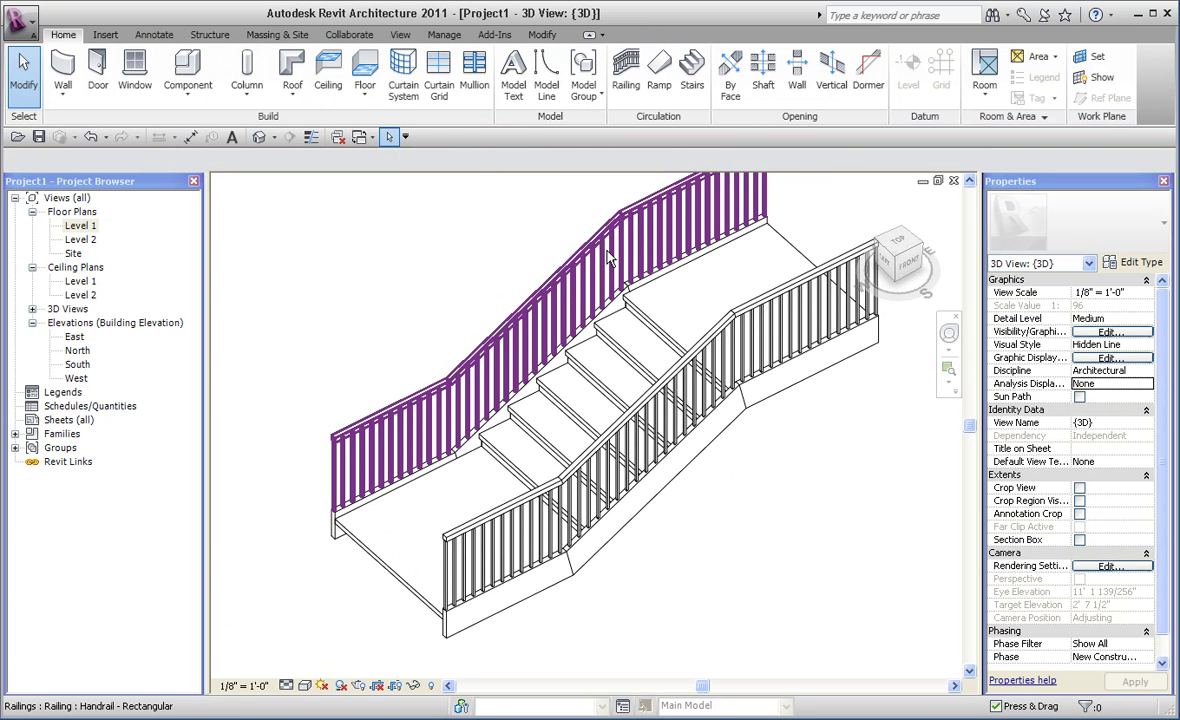
Step: Change the type of both stair railings to Guardrail - Pipe
click(562, 240)
click(840, 271)
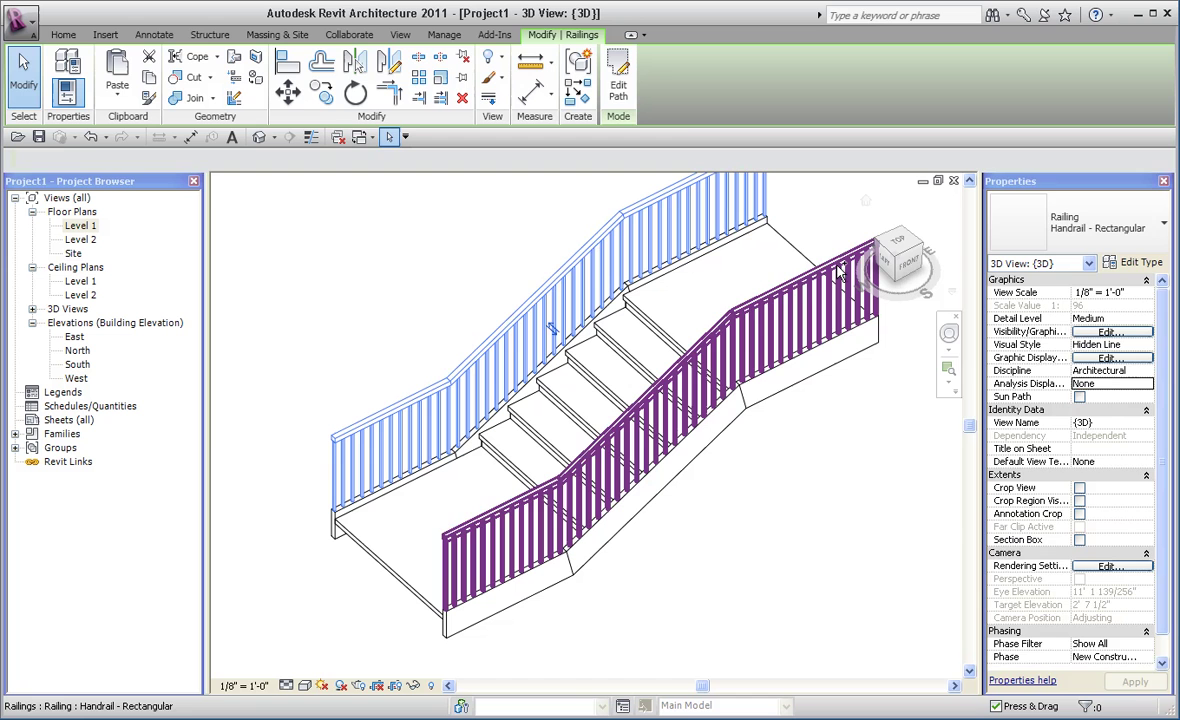
ctrl+click(838, 264)
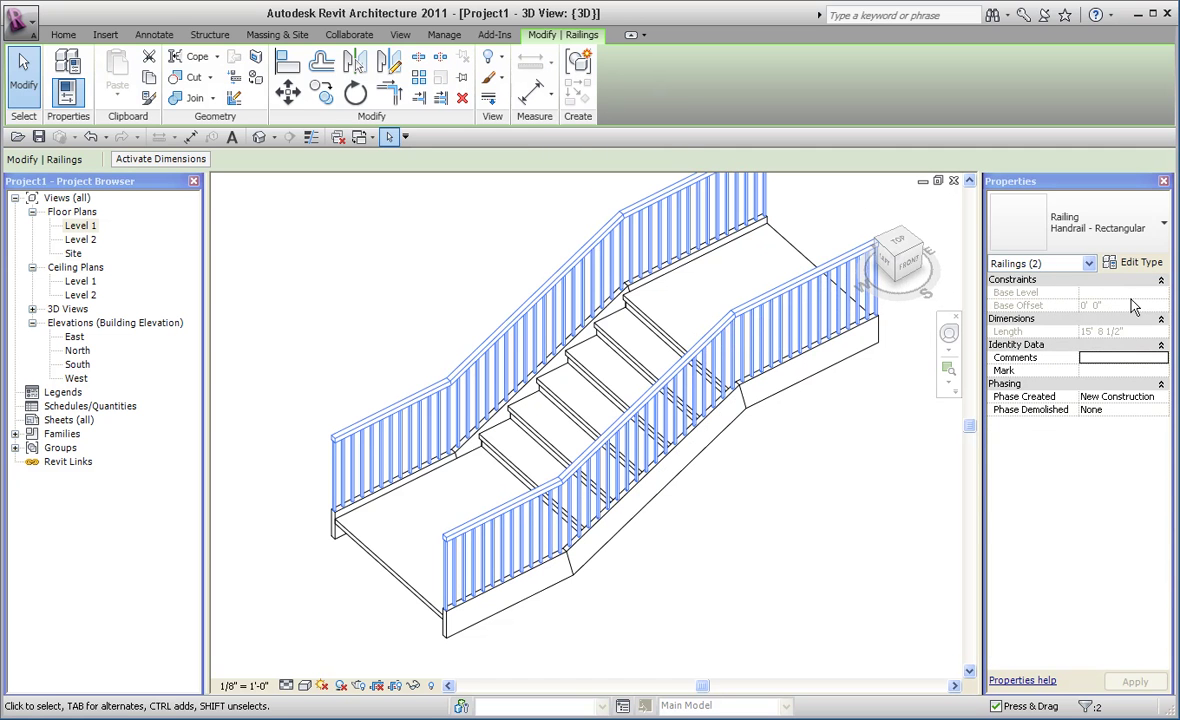
click(1160, 240)
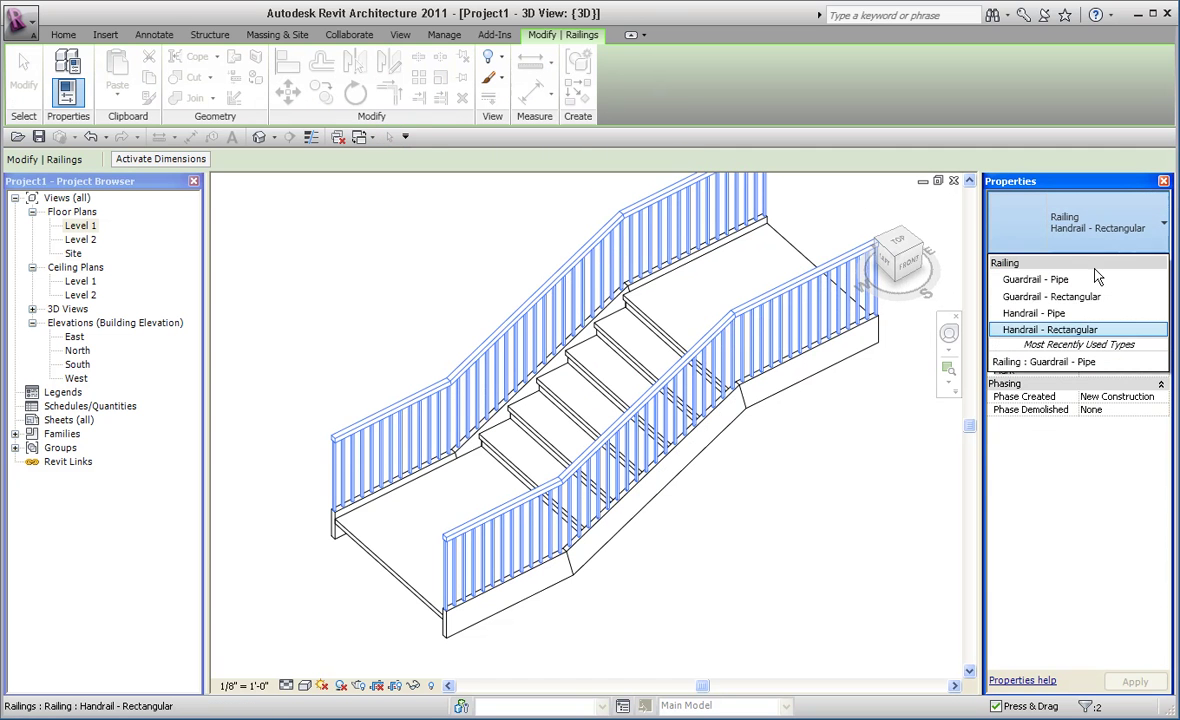
click(1035, 279)
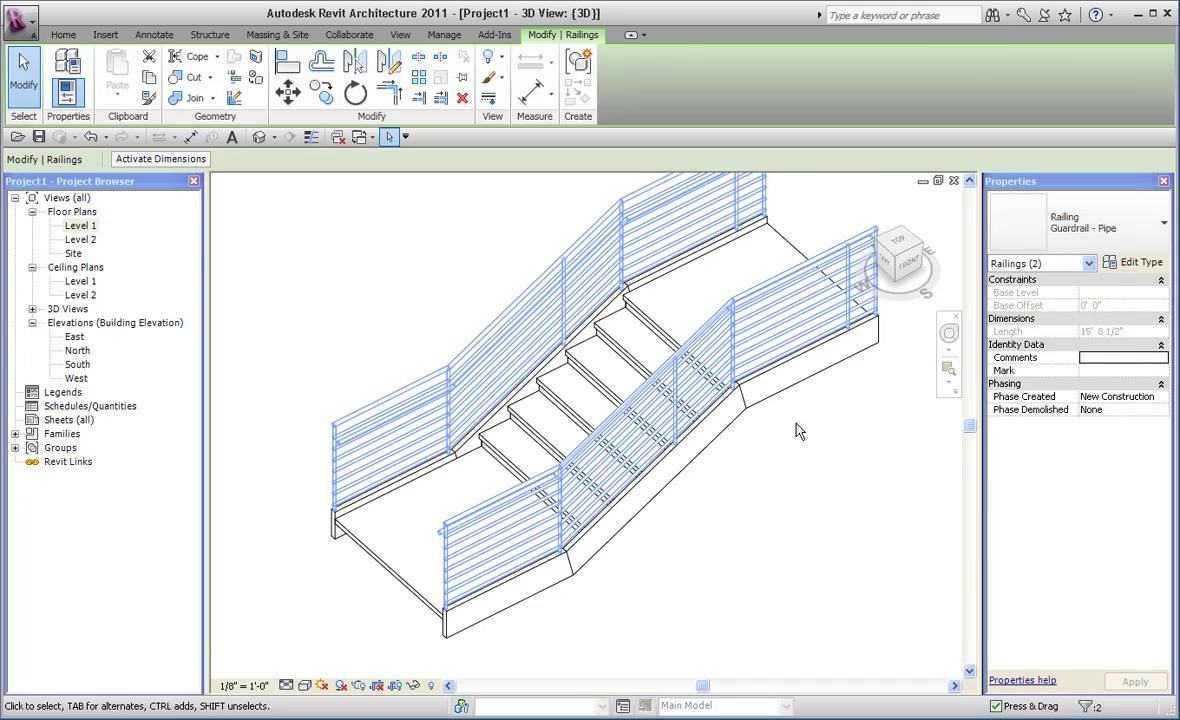
key(Escape)
middle_drag(805, 535, 764, 527)
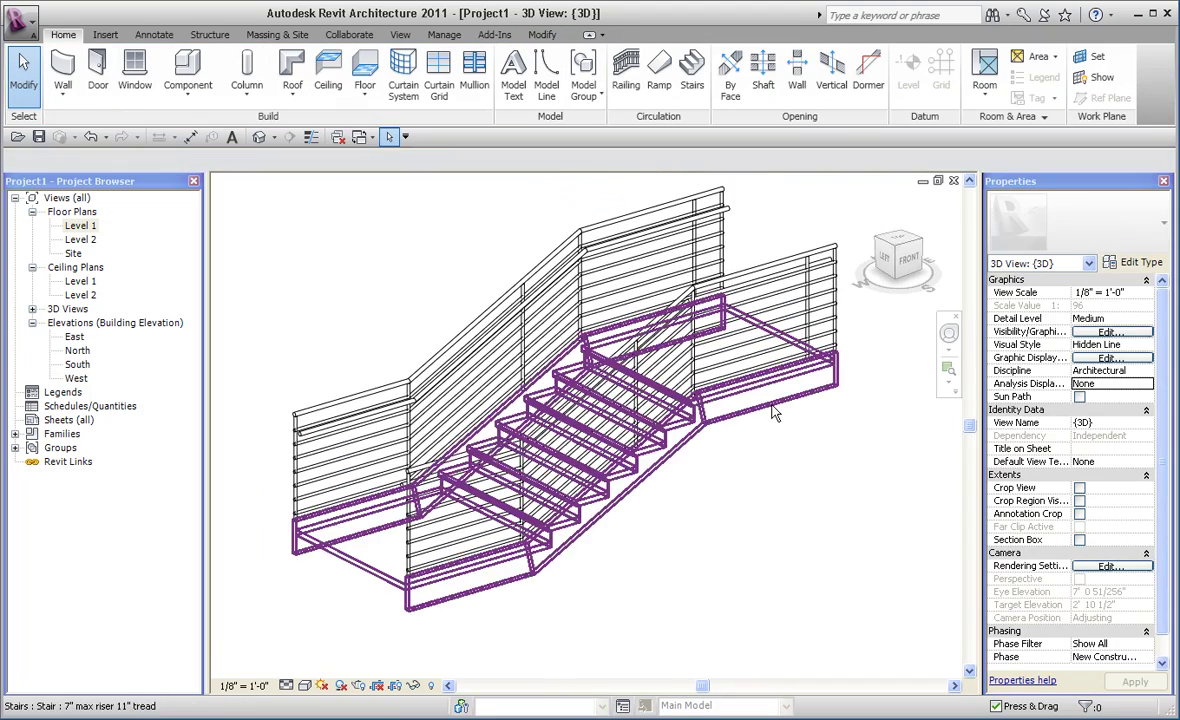
Step: Set the stair type's Extend Below Base to 0 and apply it to the stair
click(820, 463)
click(1140, 262)
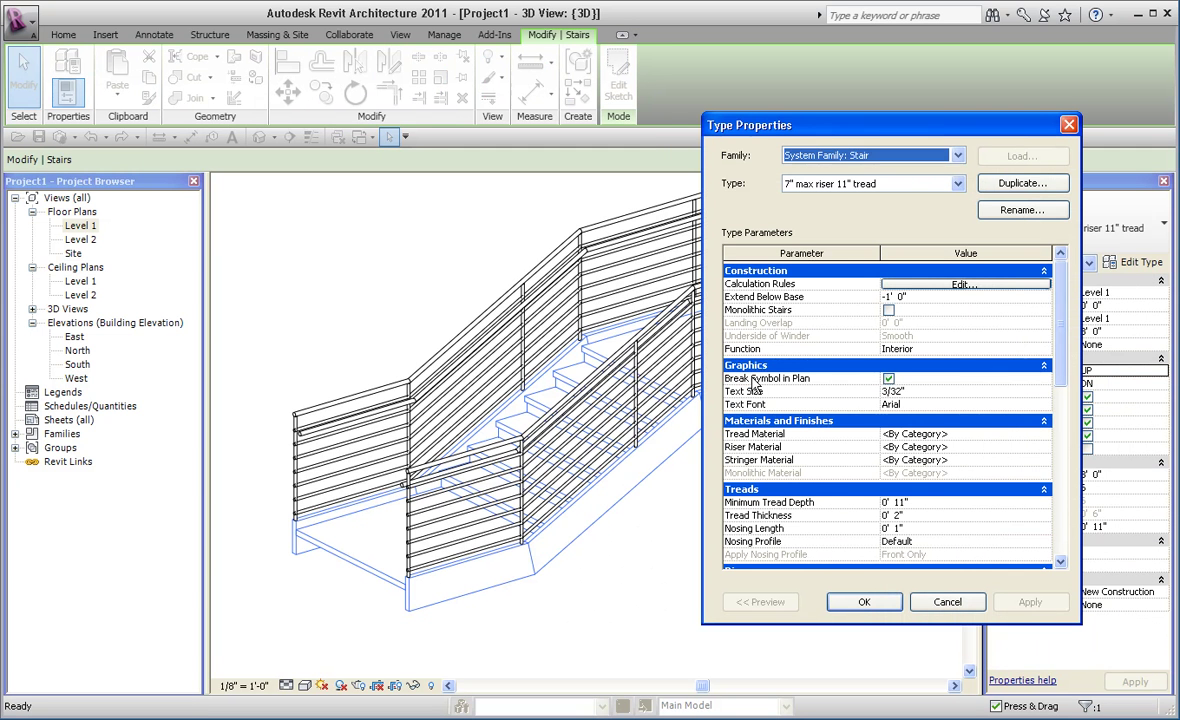
click(927, 297)
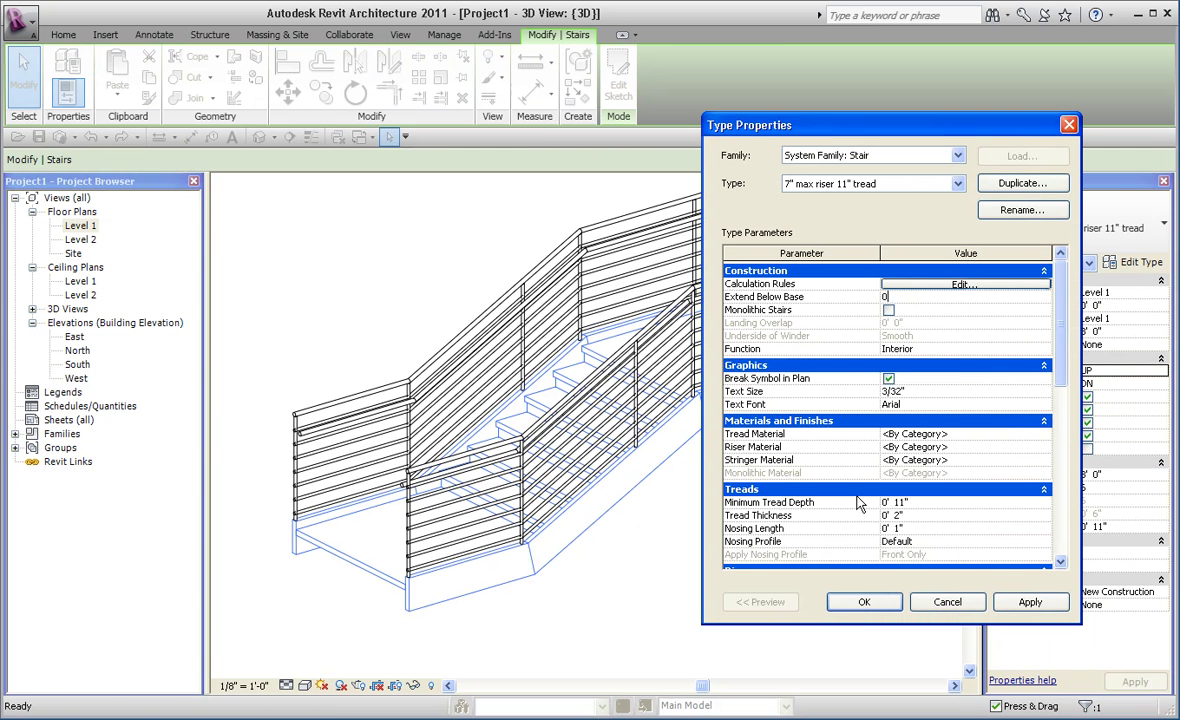
click(866, 602)
click(625, 630)
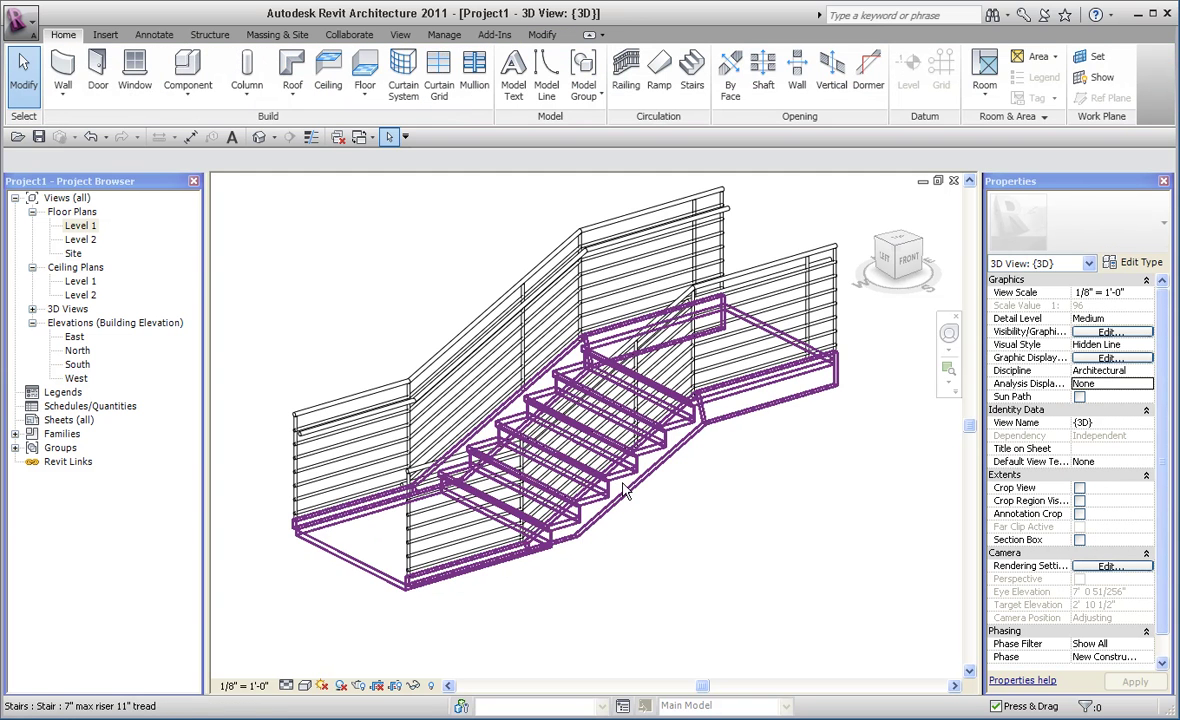
click(1146, 292)
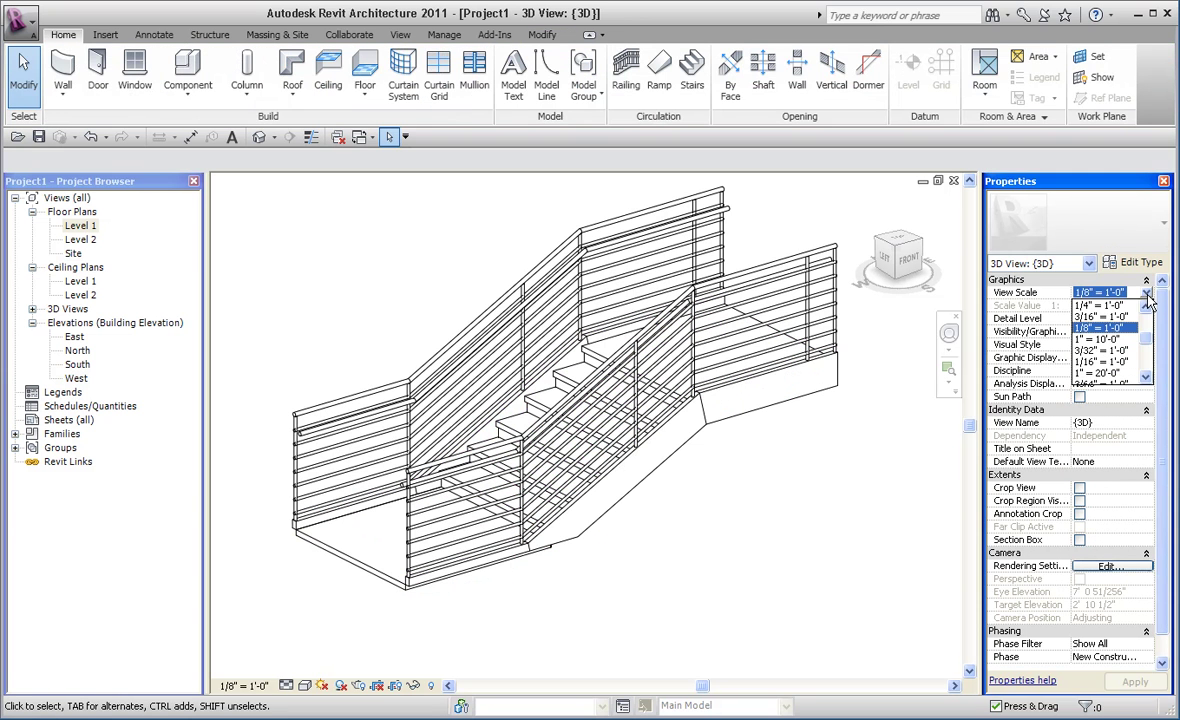
click(1151, 268)
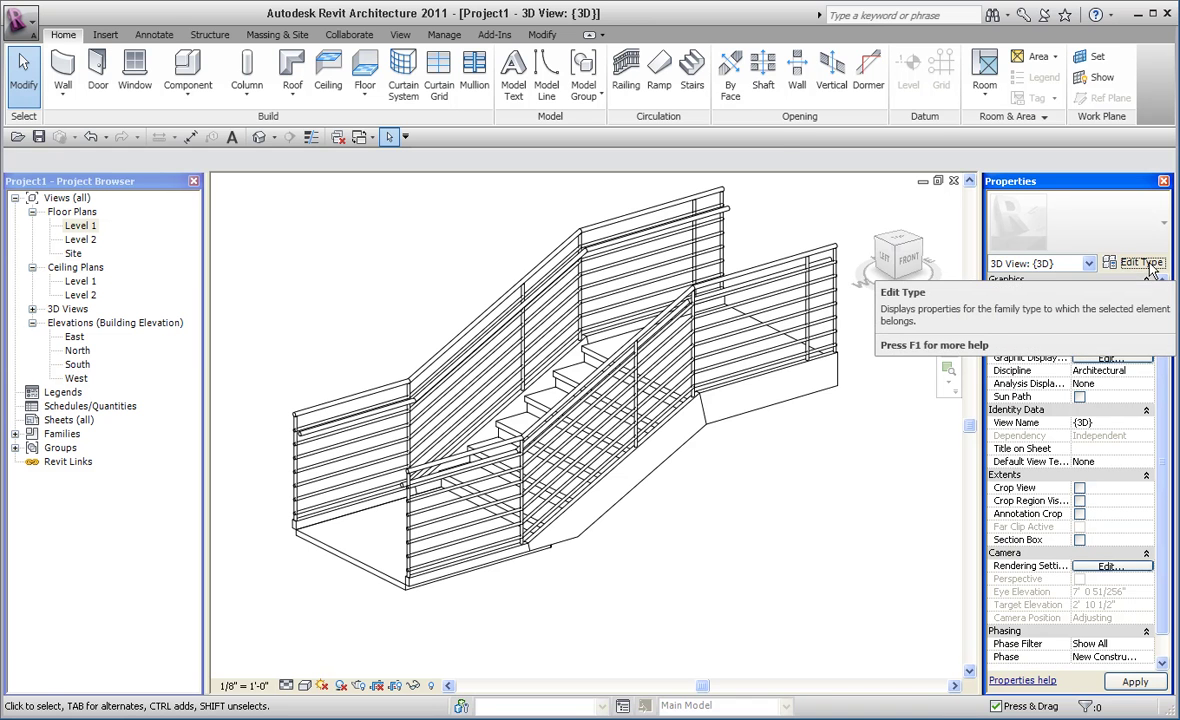
click(1147, 264)
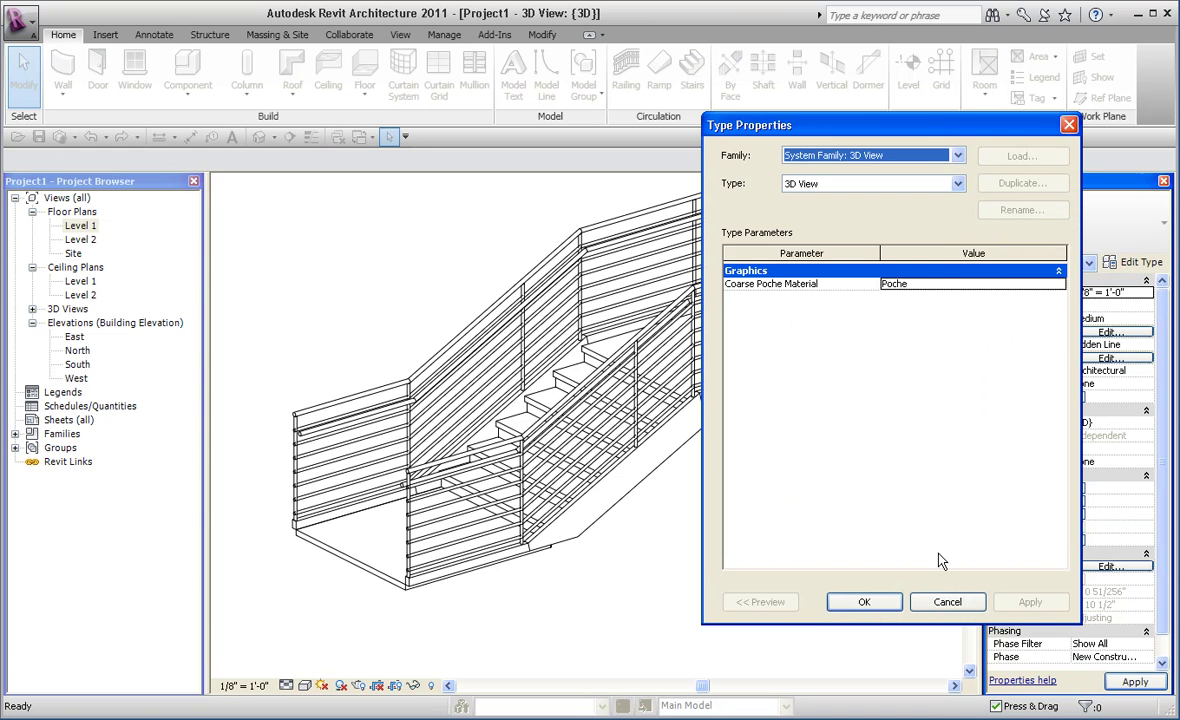
click(947, 601)
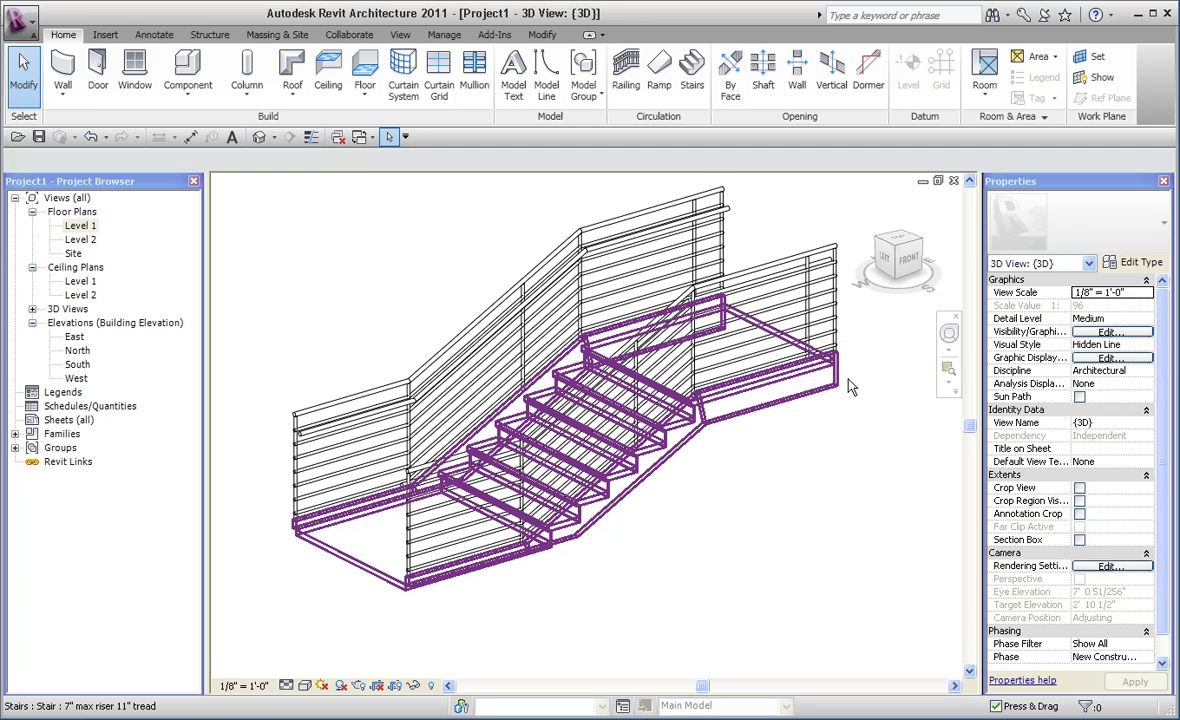
Step: Set the stair type's Extend Below Base back to -1' 0"
click(848, 387)
click(1136, 232)
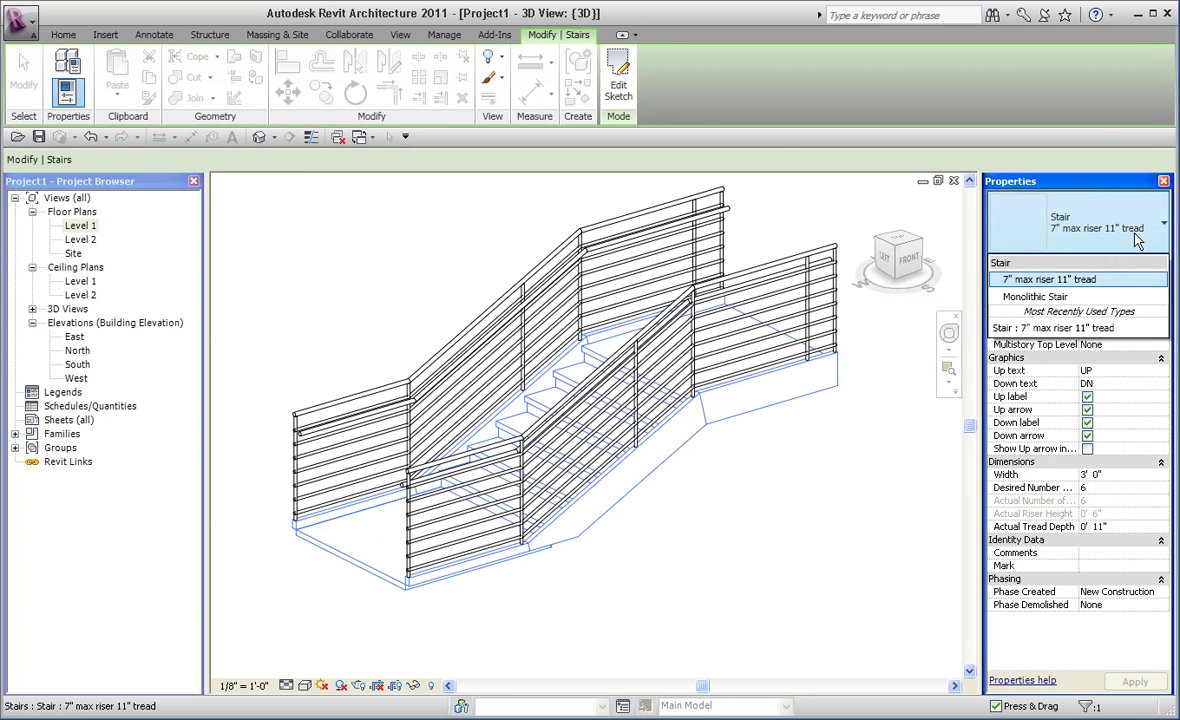
click(1136, 237)
click(1133, 261)
click(925, 296)
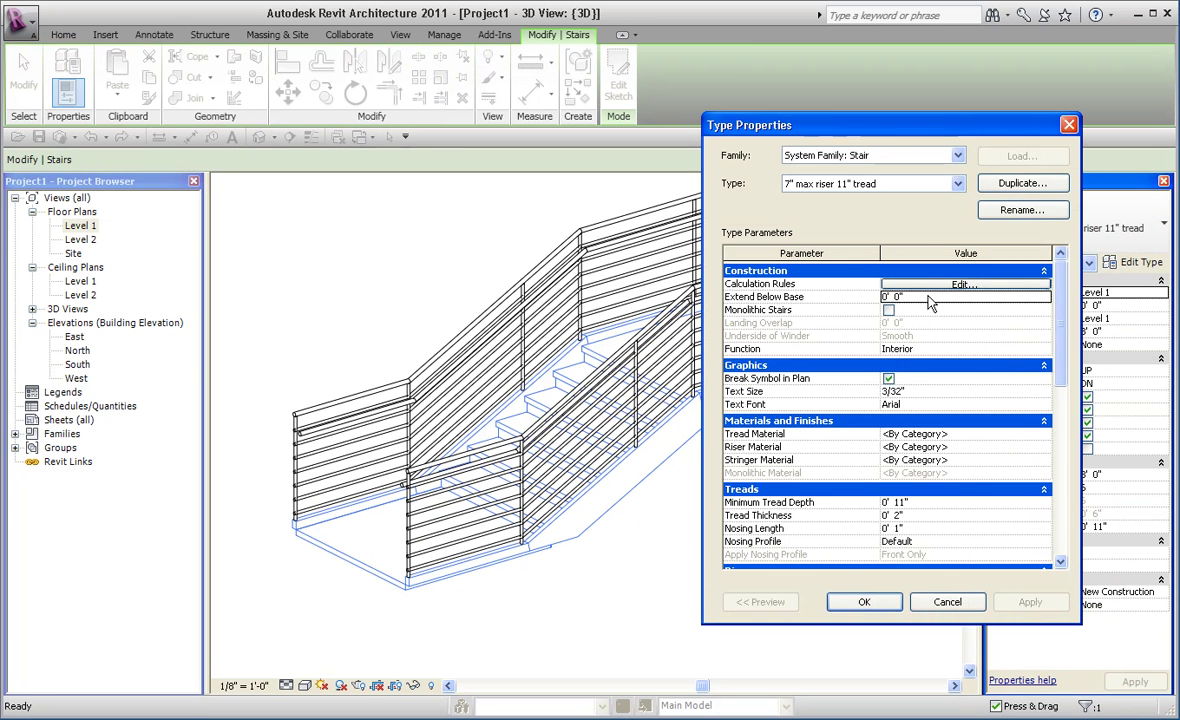
click(876, 610)
click(710, 505)
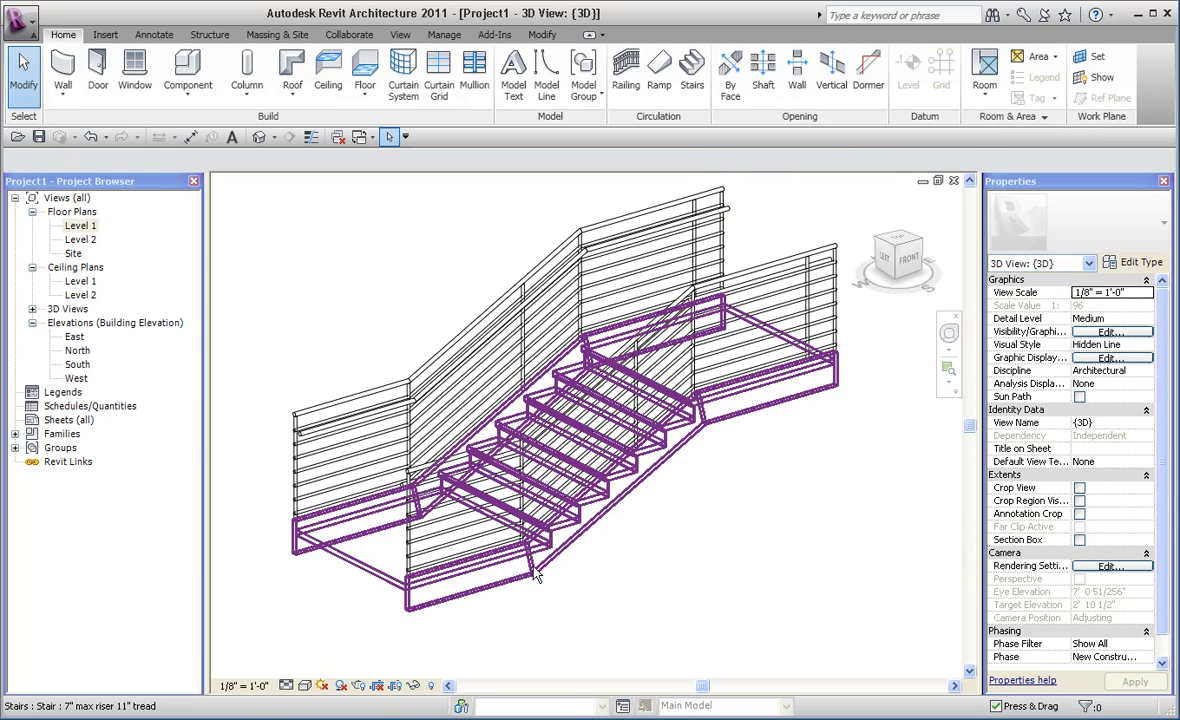
Step: Examine the stair type's riser and stringer parameters, including Stringer Height
shift+middle_drag(553, 658, 651, 587)
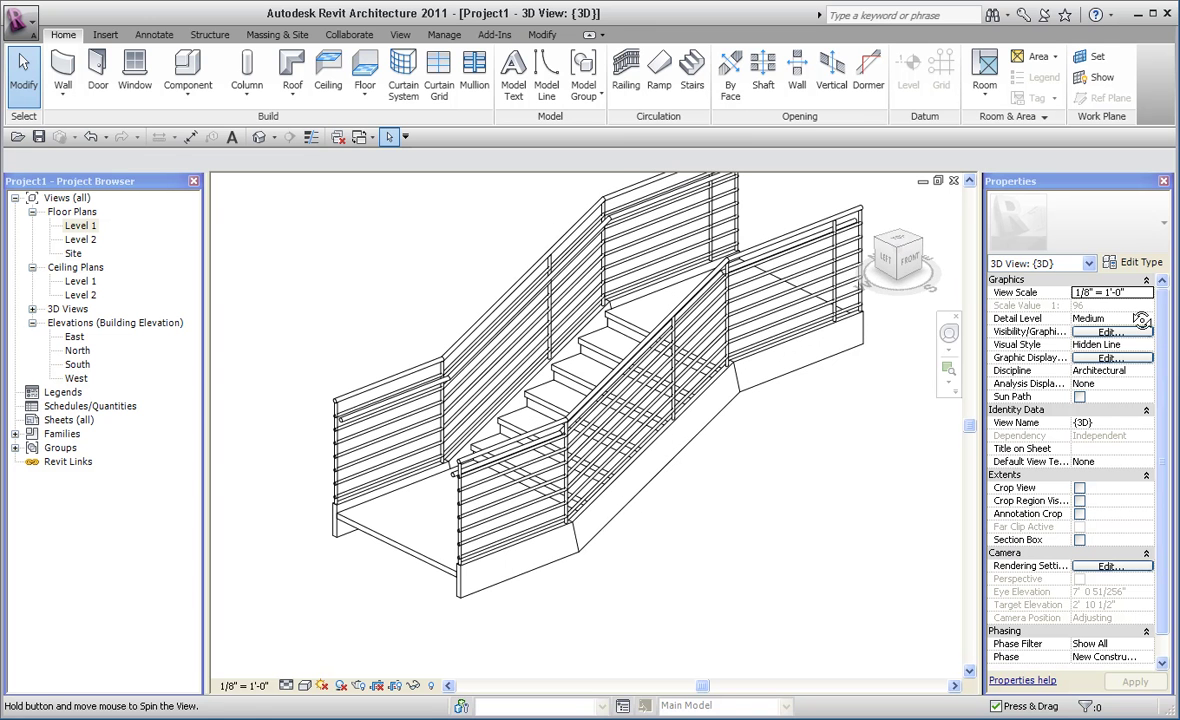
click(1138, 262)
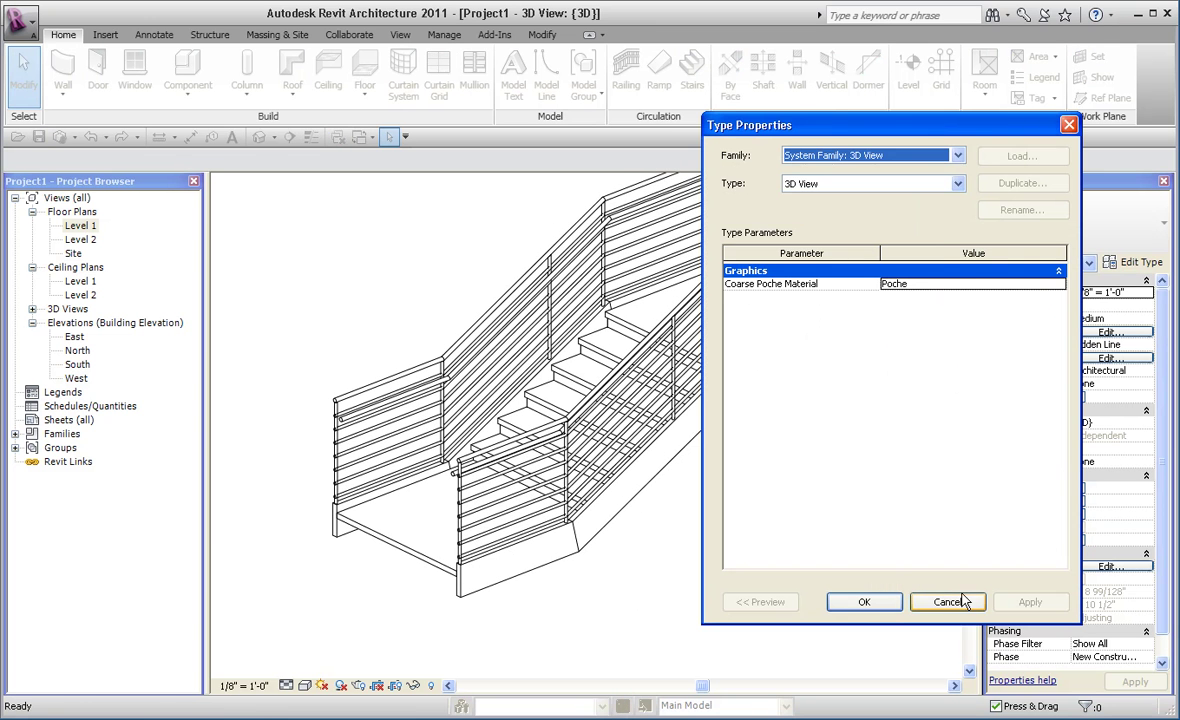
click(947, 601)
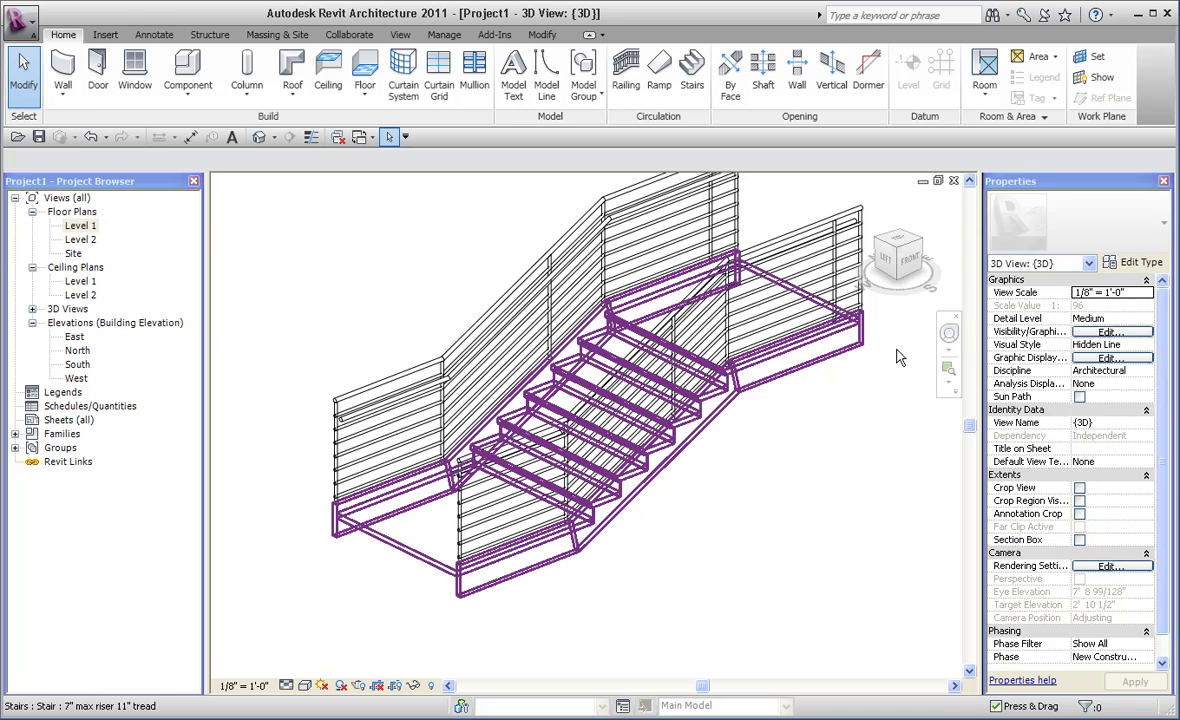
click(797, 386)
click(1138, 262)
scroll(1069, 440, down, 8)
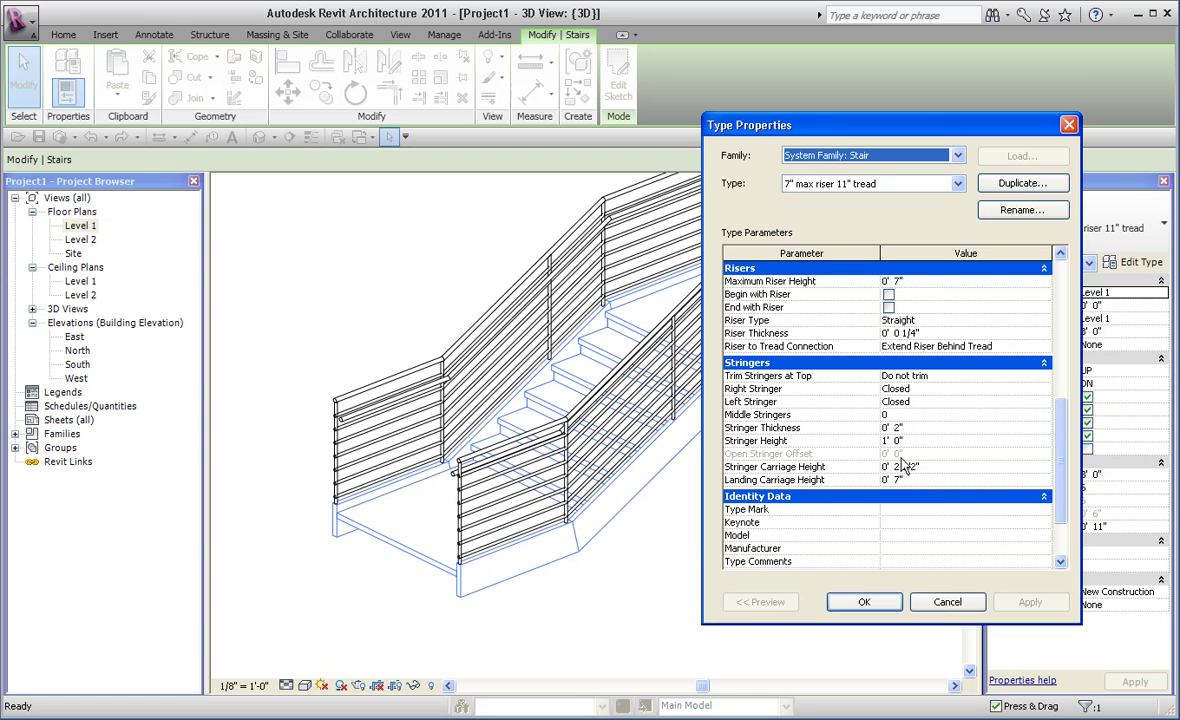
click(914, 442)
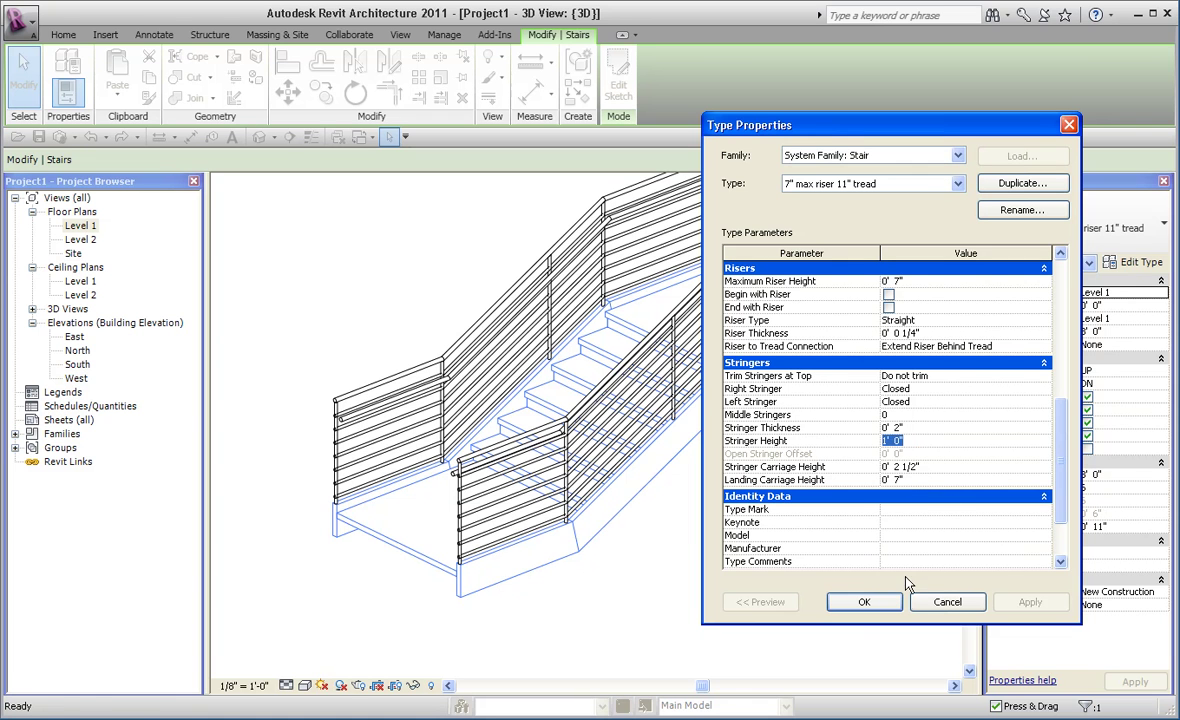
click(864, 602)
click(755, 578)
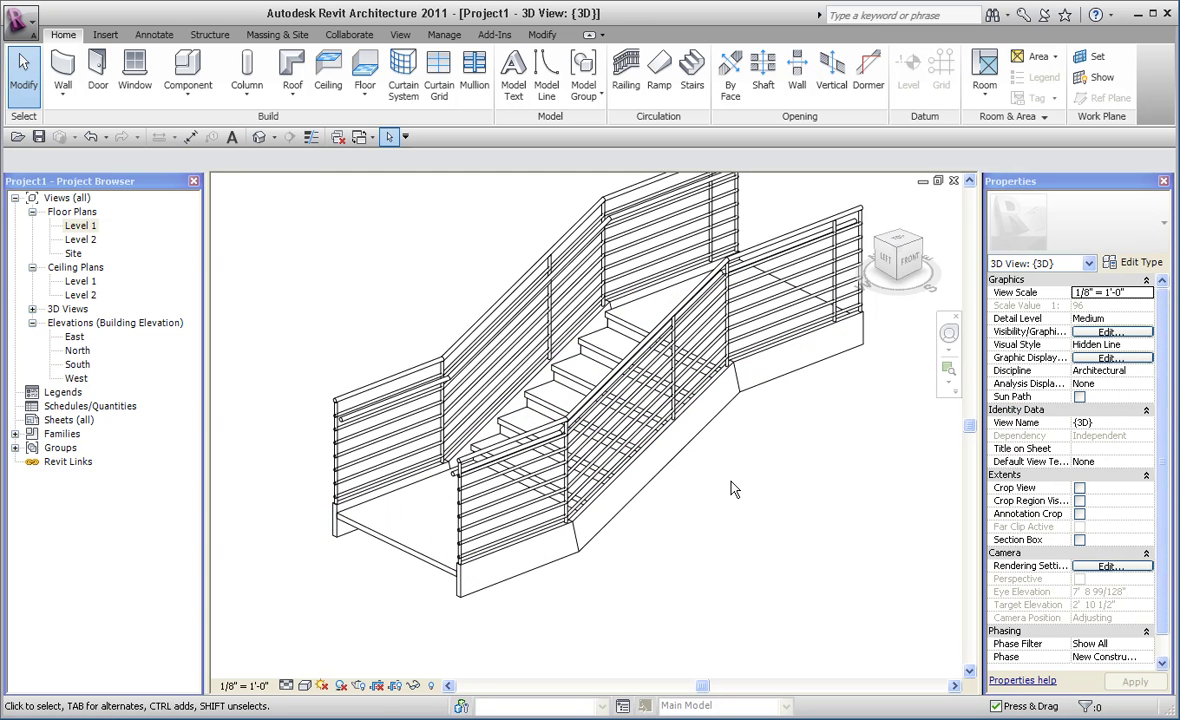
Step: Turn on shadows for the stair's 3D view
scroll(734, 486, down, 1)
middle_drag(731, 495, 679, 508)
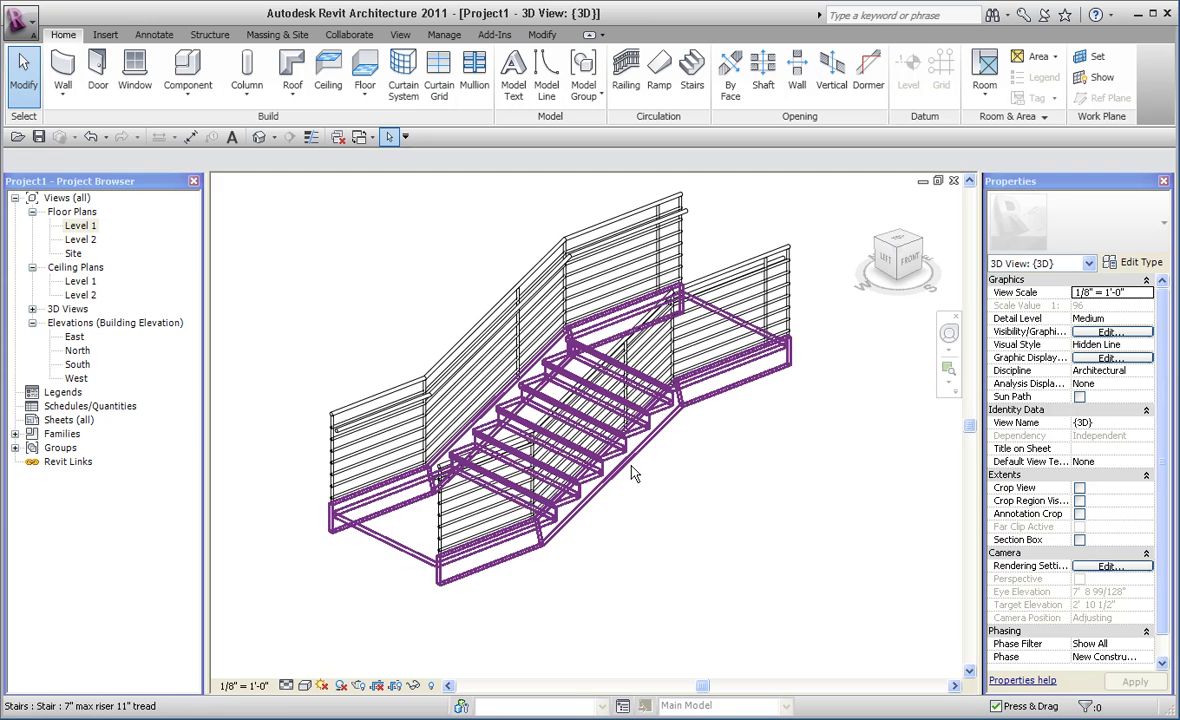
shift+middle_drag(664, 575, 675, 592)
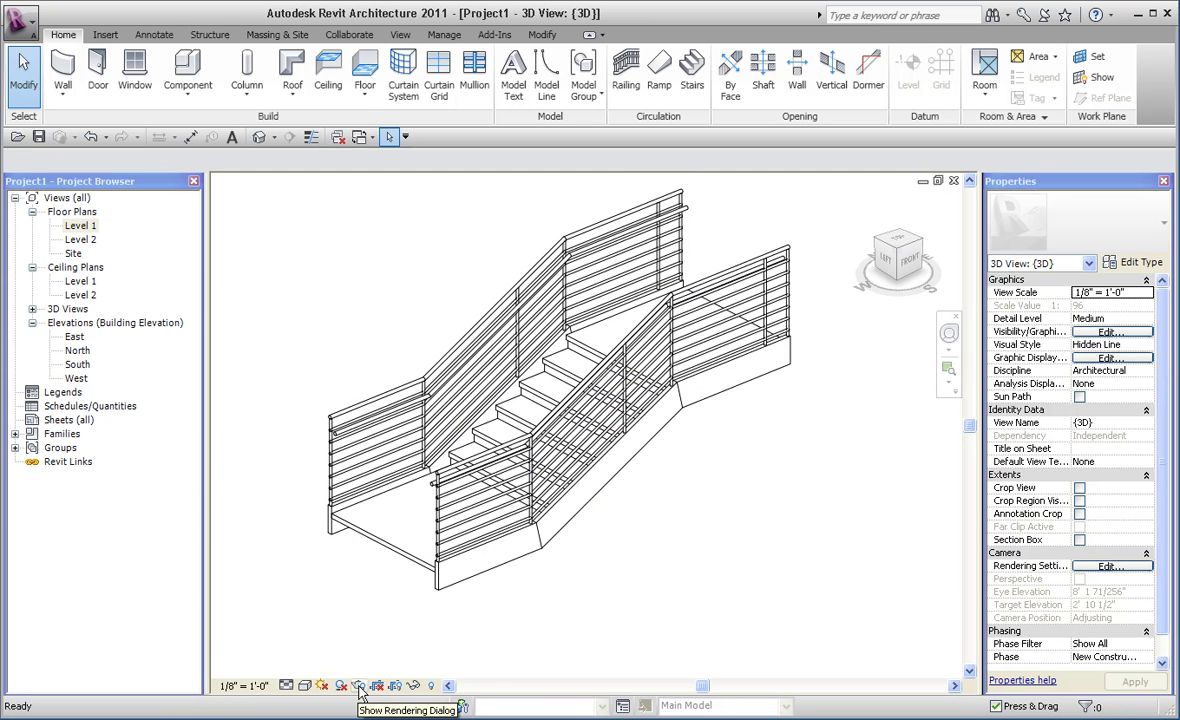
click(340, 686)
click(361, 666)
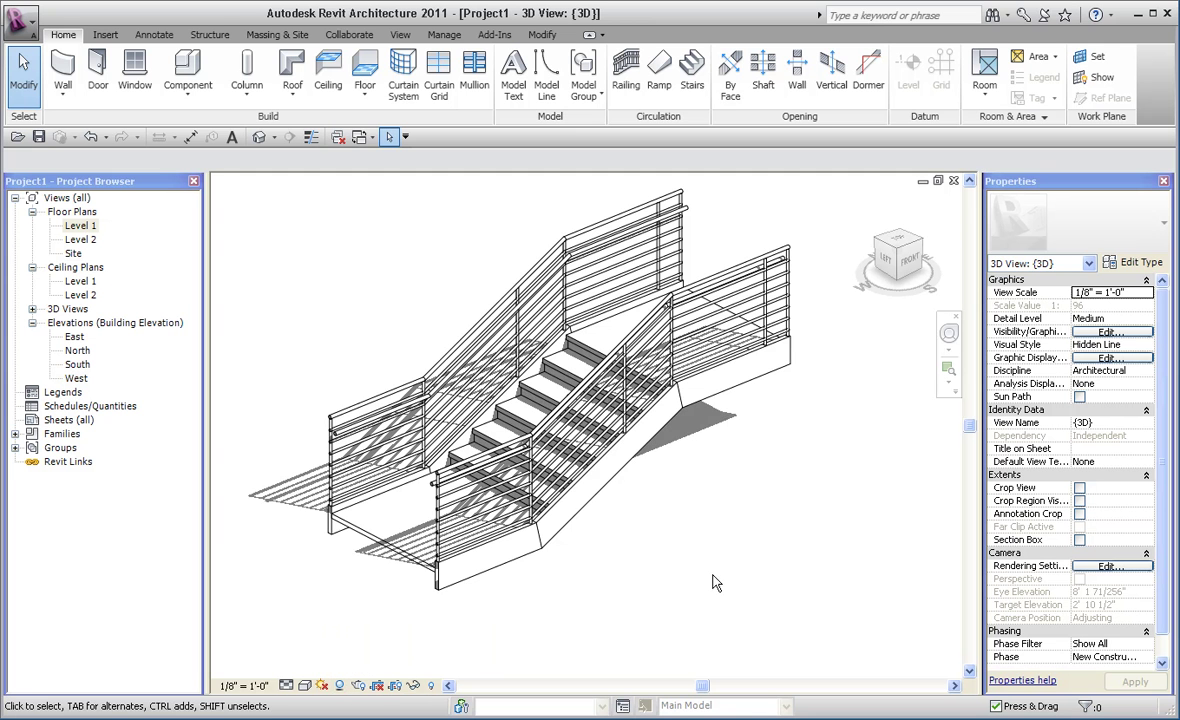
shift+middle_drag(703, 580, 722, 598)
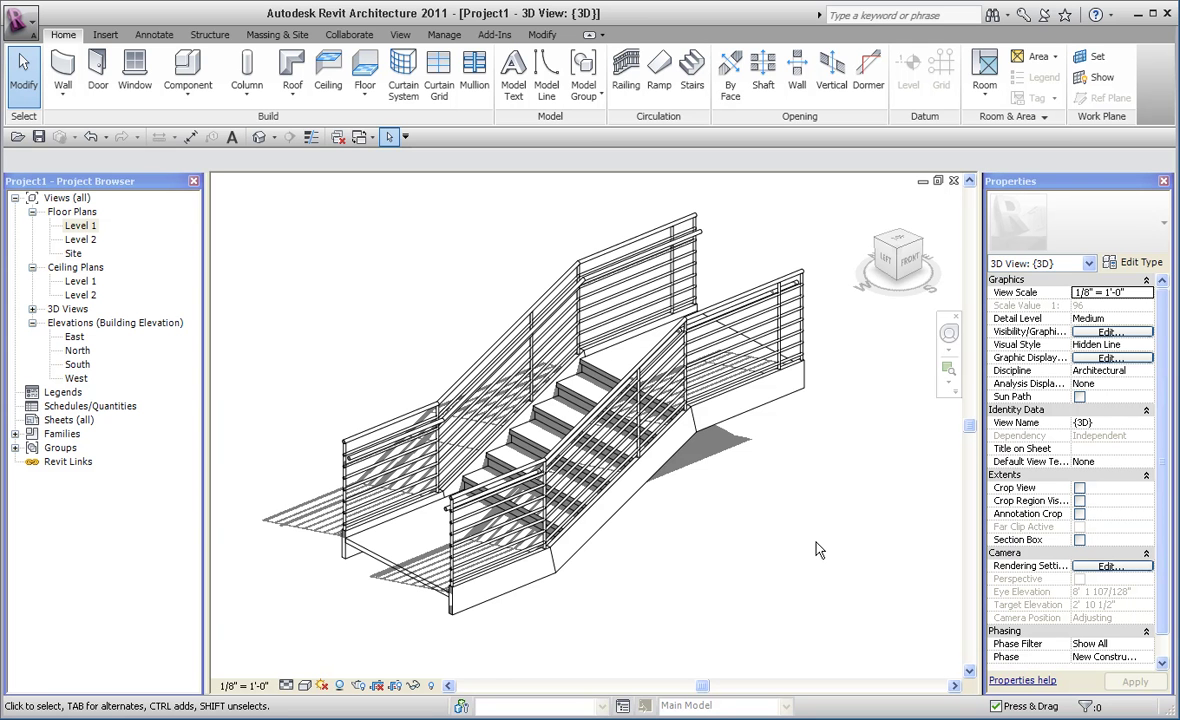
Step: Check the stair type's Extend Below Base parameter, close the type properties and deselect the stair
click(1135, 262)
click(947, 601)
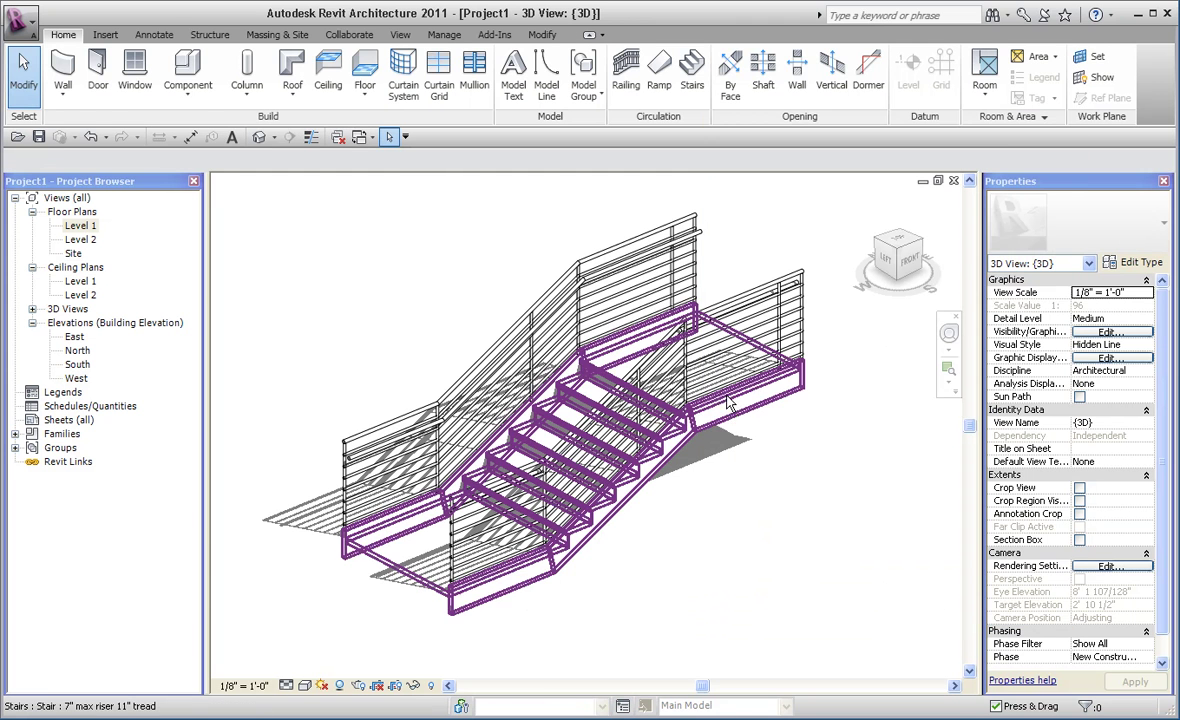
click(683, 382)
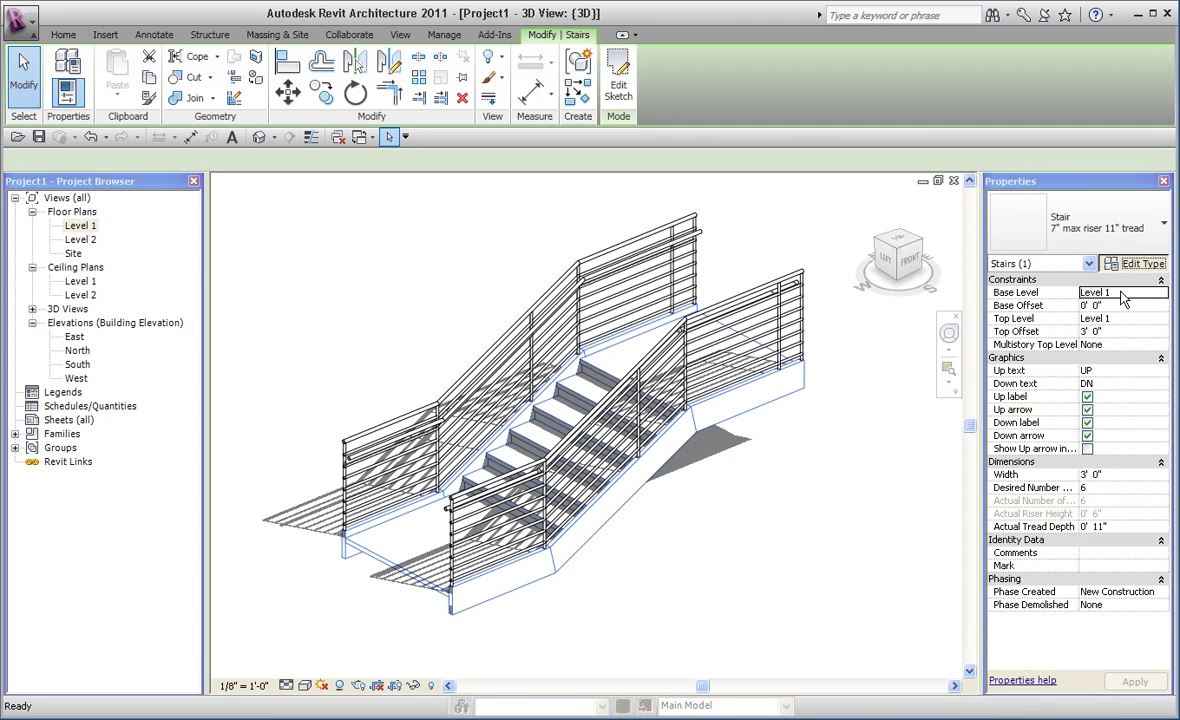
click(1135, 262)
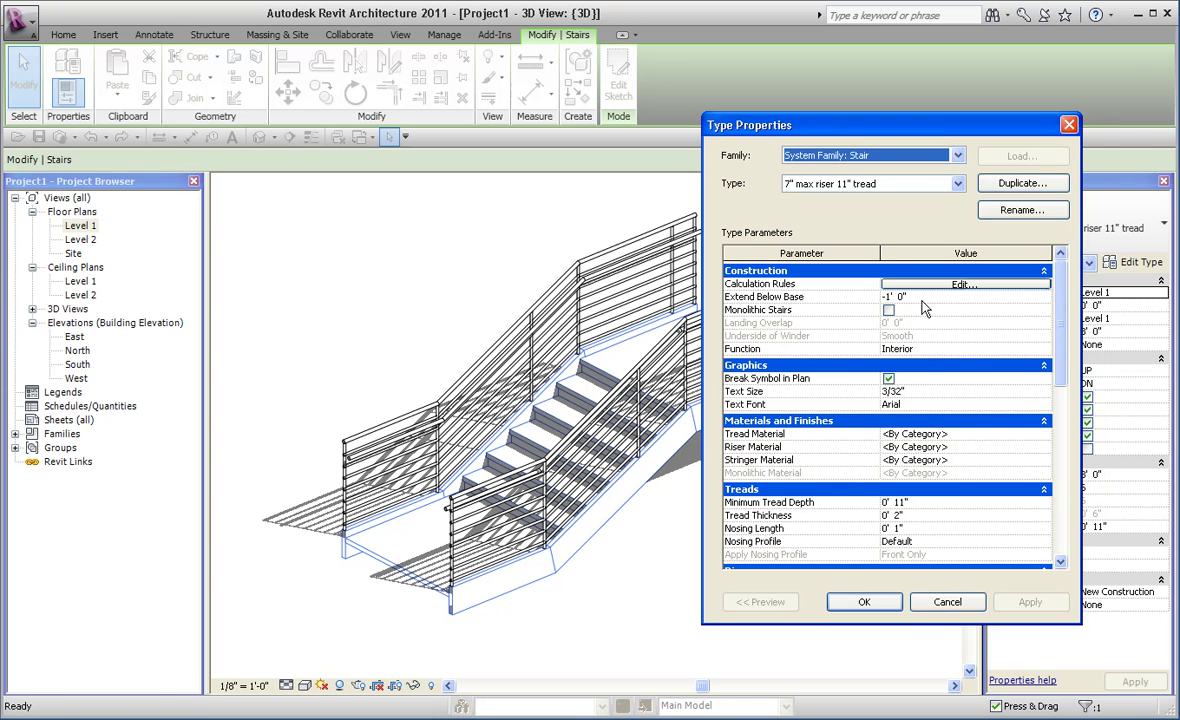
click(950, 602)
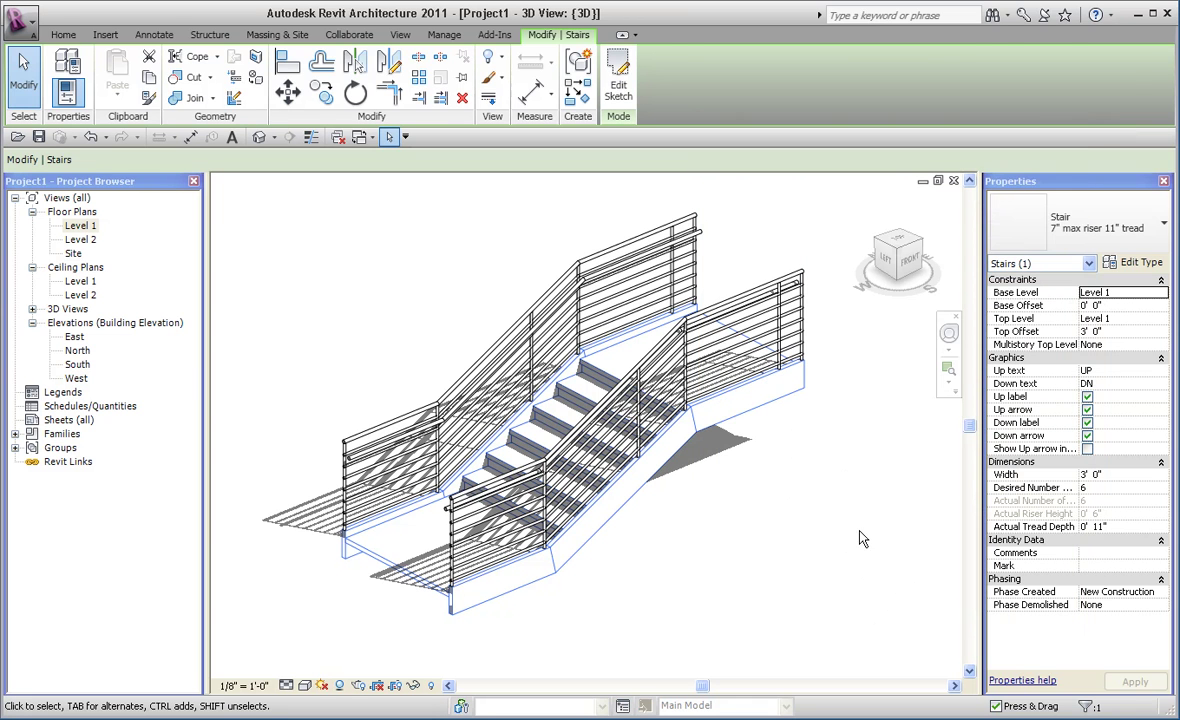
click(860, 530)
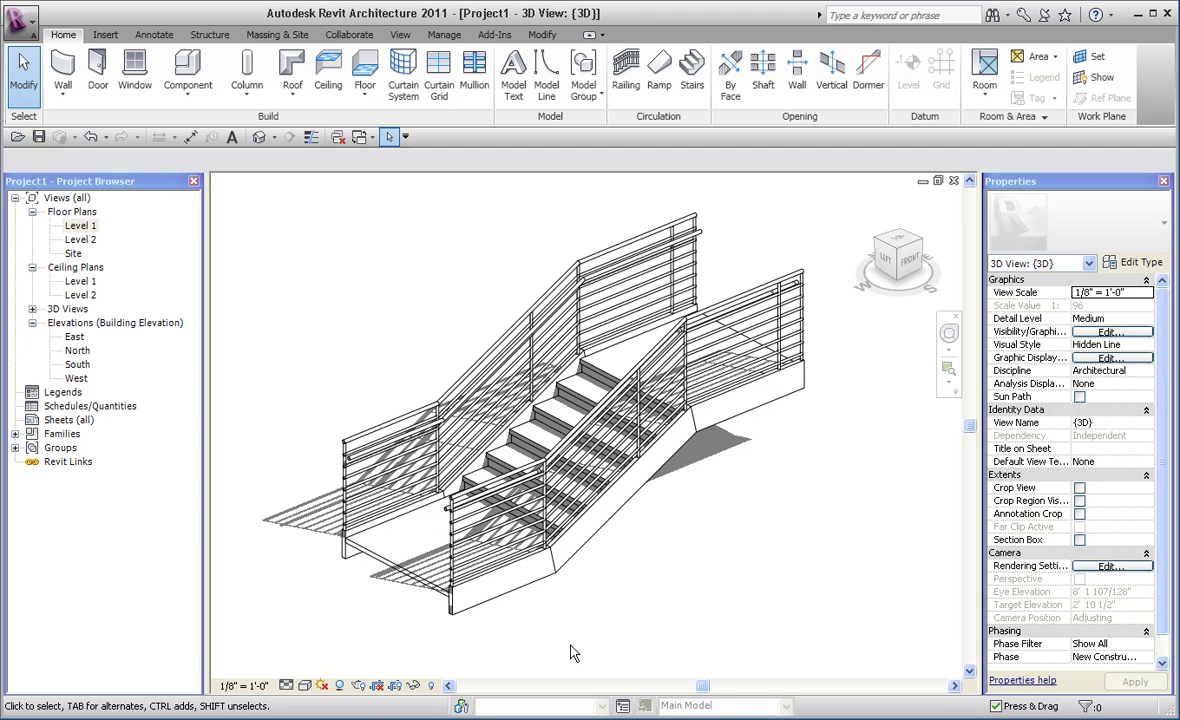